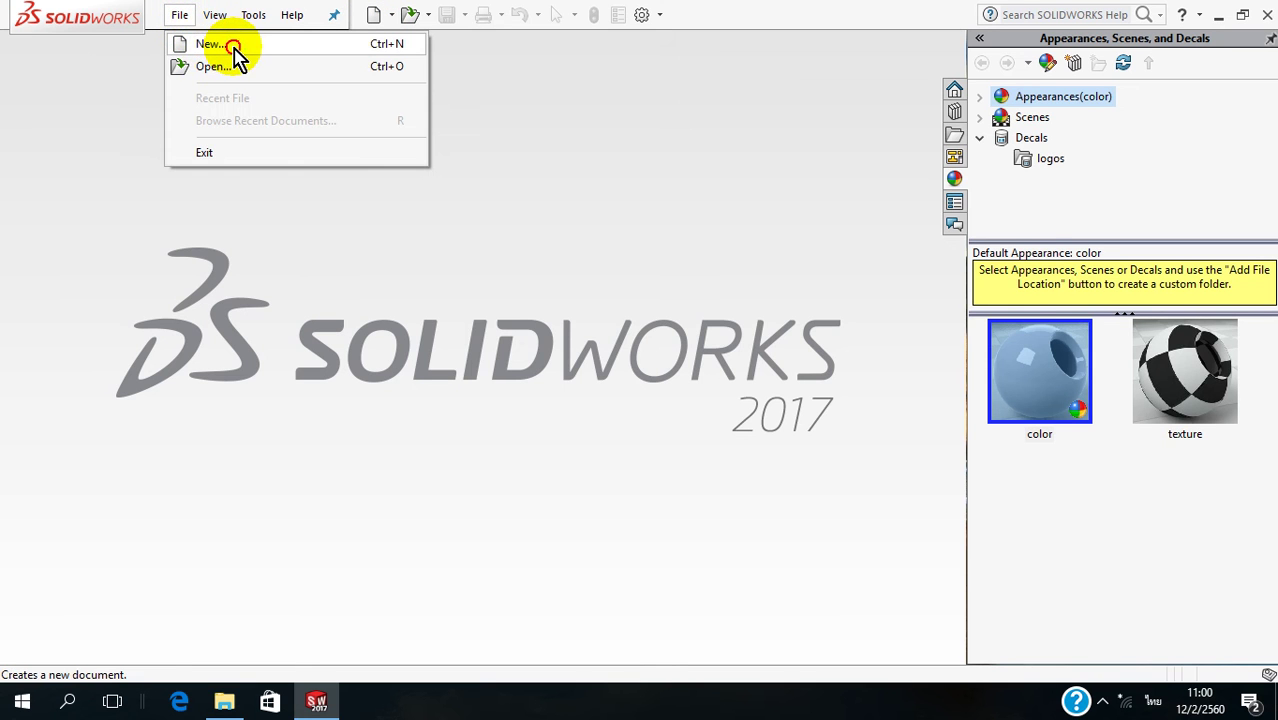
- Create a new part and draw a center rectangle on the Top Plane at the origin
left_click(233, 46)
left_click(776, 520)
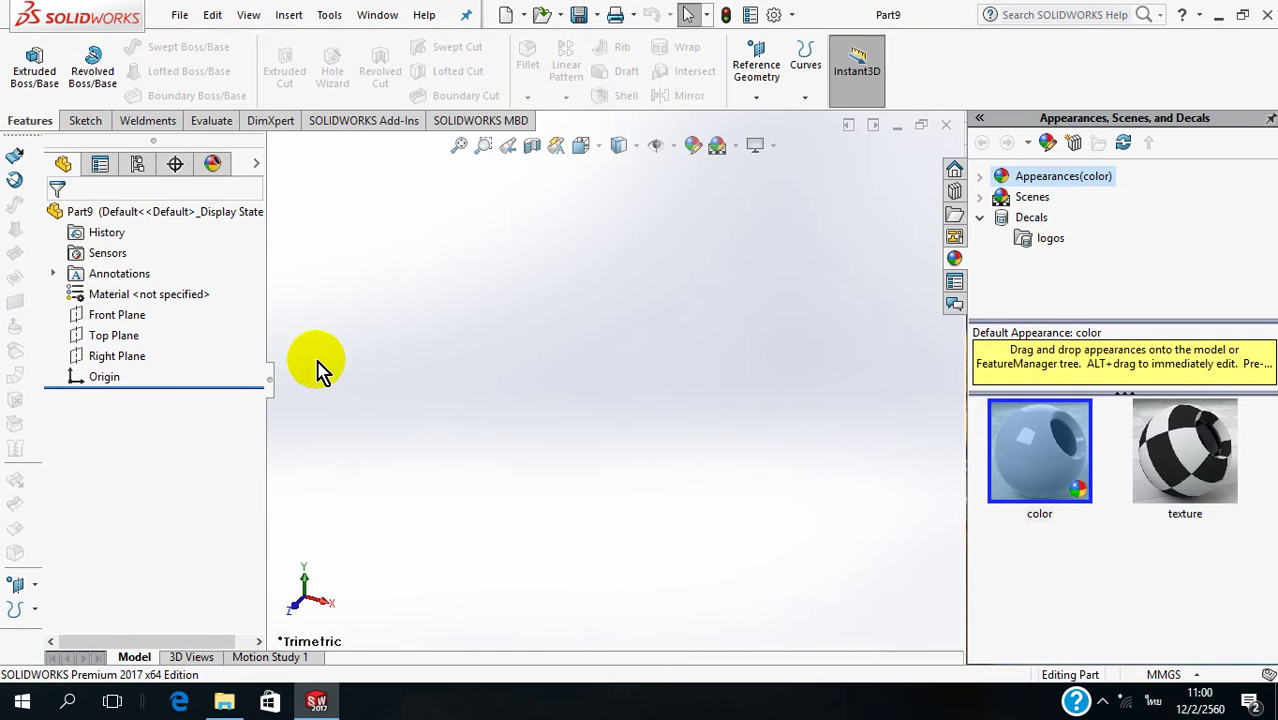
left_click(83, 342)
left_click(96, 302)
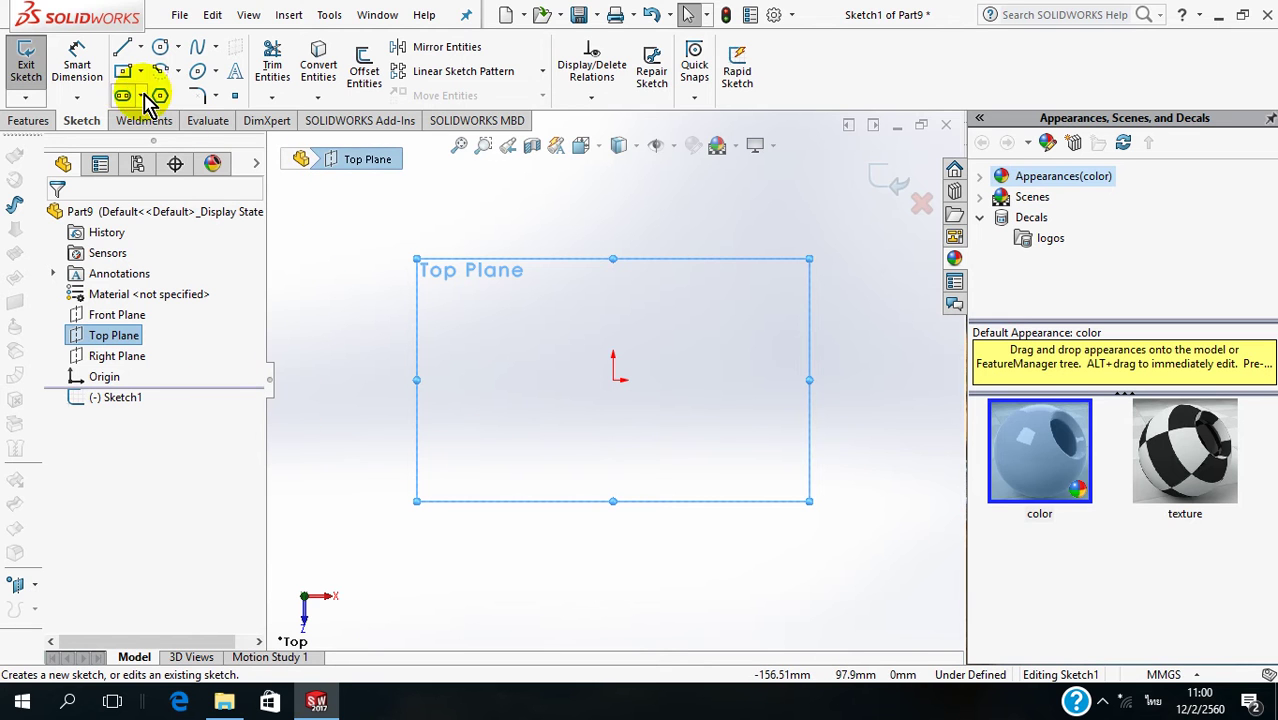
left_click(120, 76)
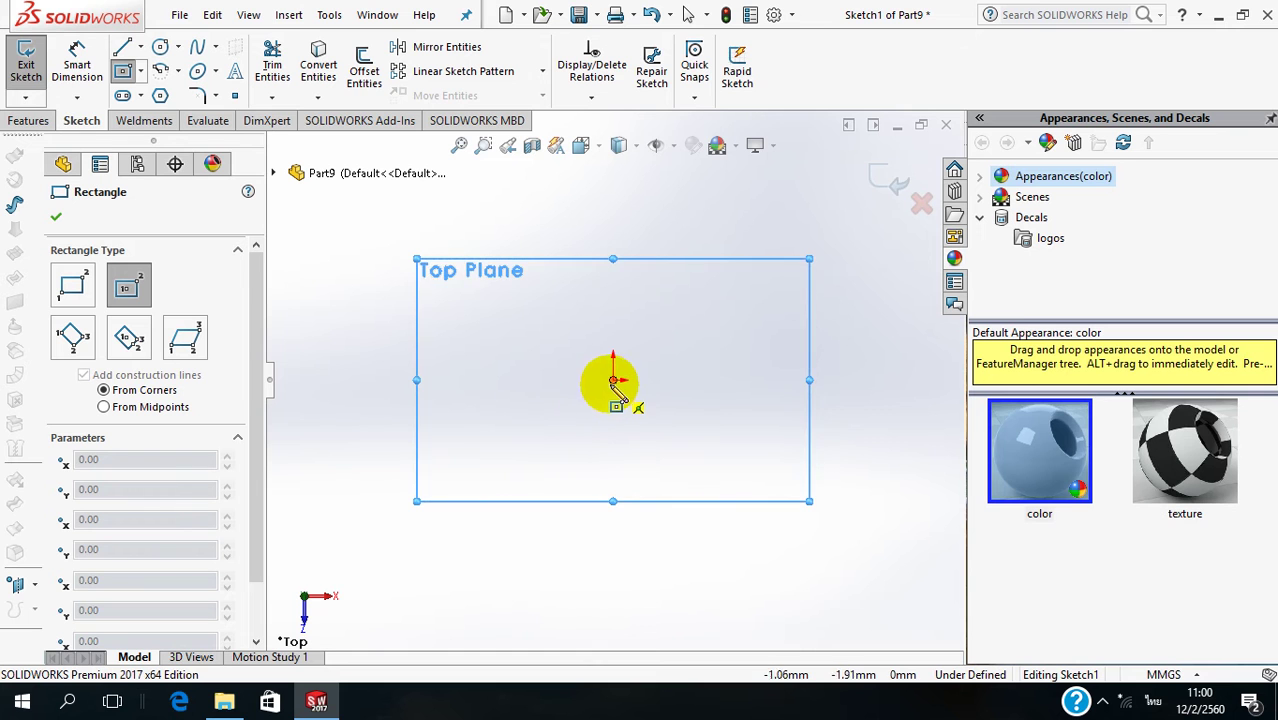
mouse_move(613, 381)
left_mouse_down()
mouse_move(656, 414)
mouse_move(730, 439)
left_mouse_up()
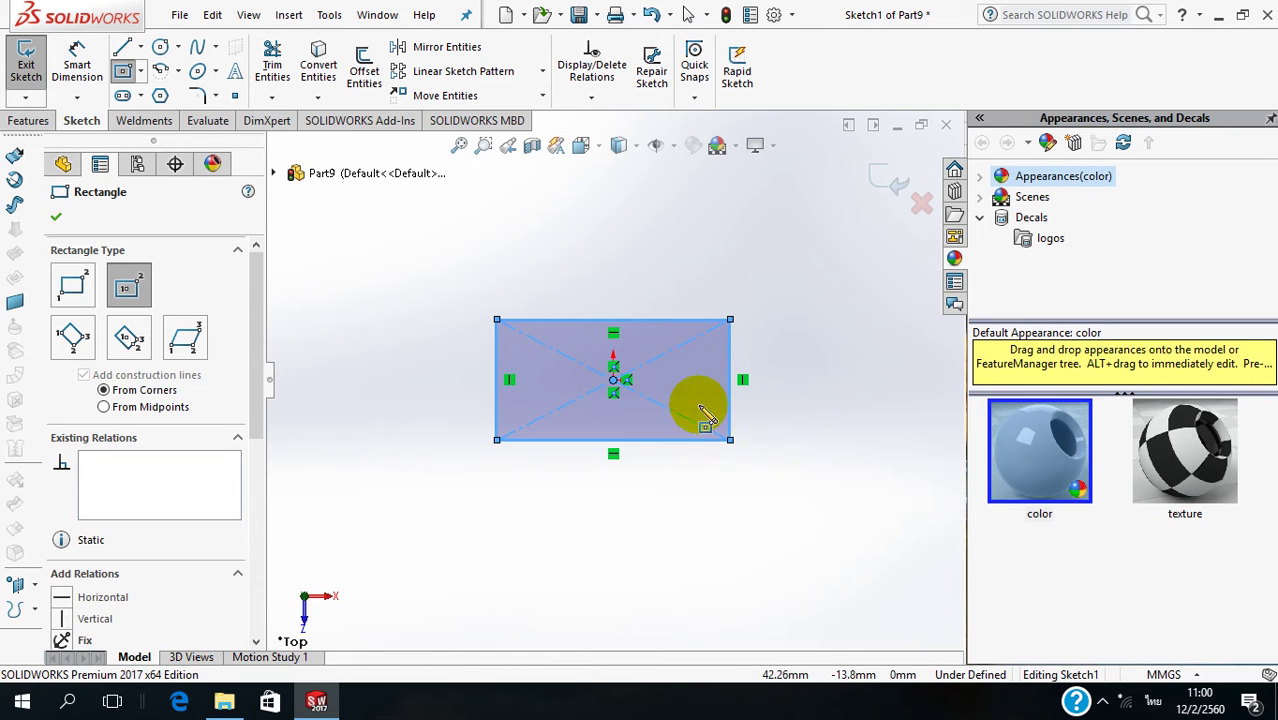
- Dimension the rectangle 90 mm wide by 50 mm high and exit the sketch
left_click(80, 62)
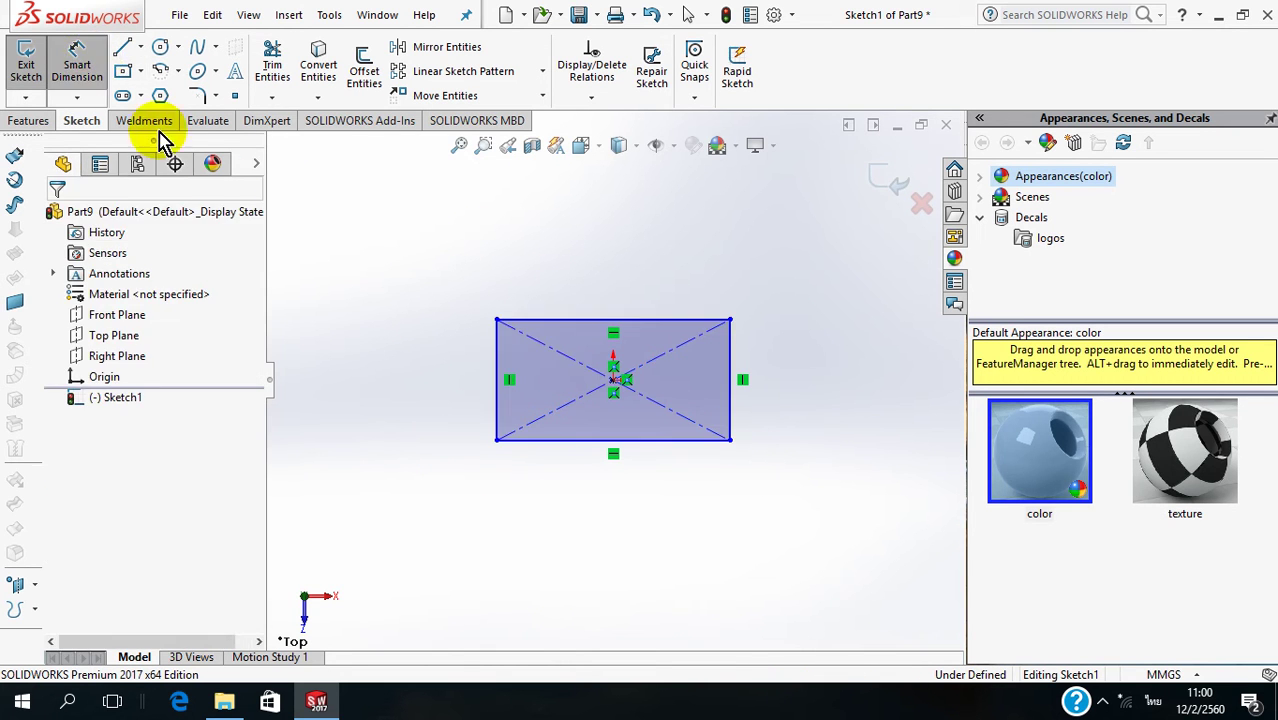
left_click(651, 448)
left_click(650, 490)
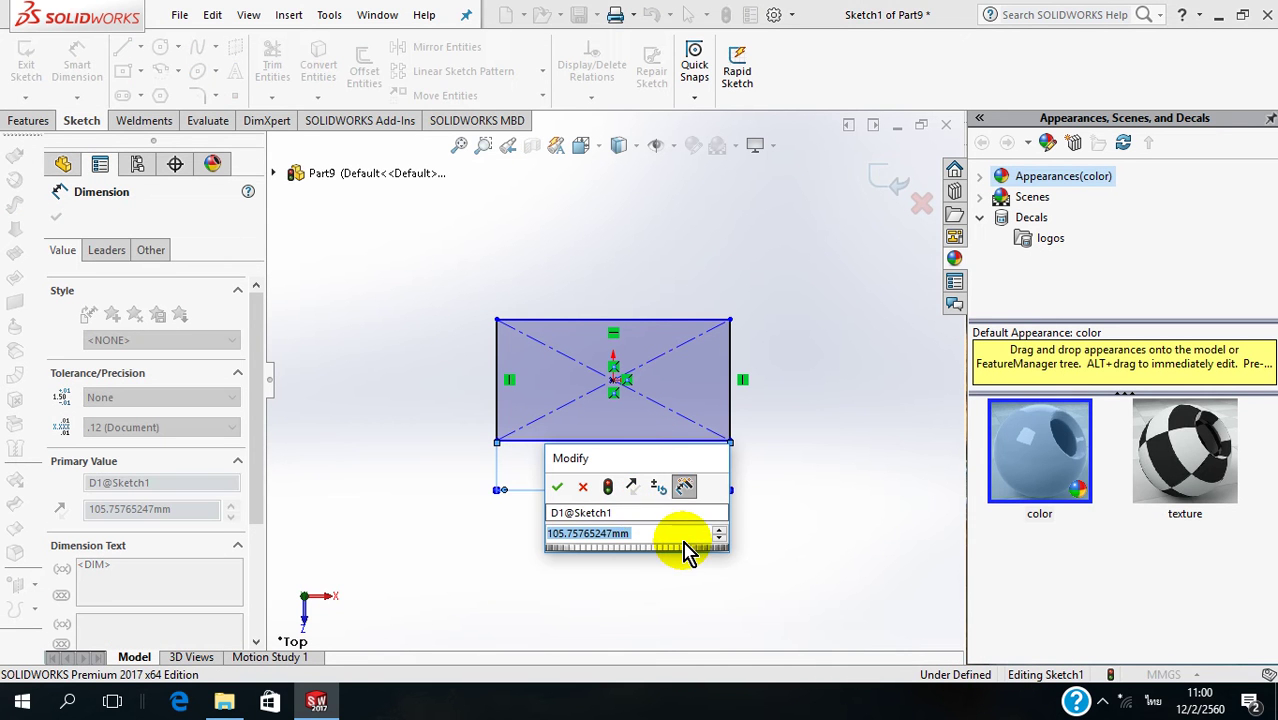
type("90")
key("Return")
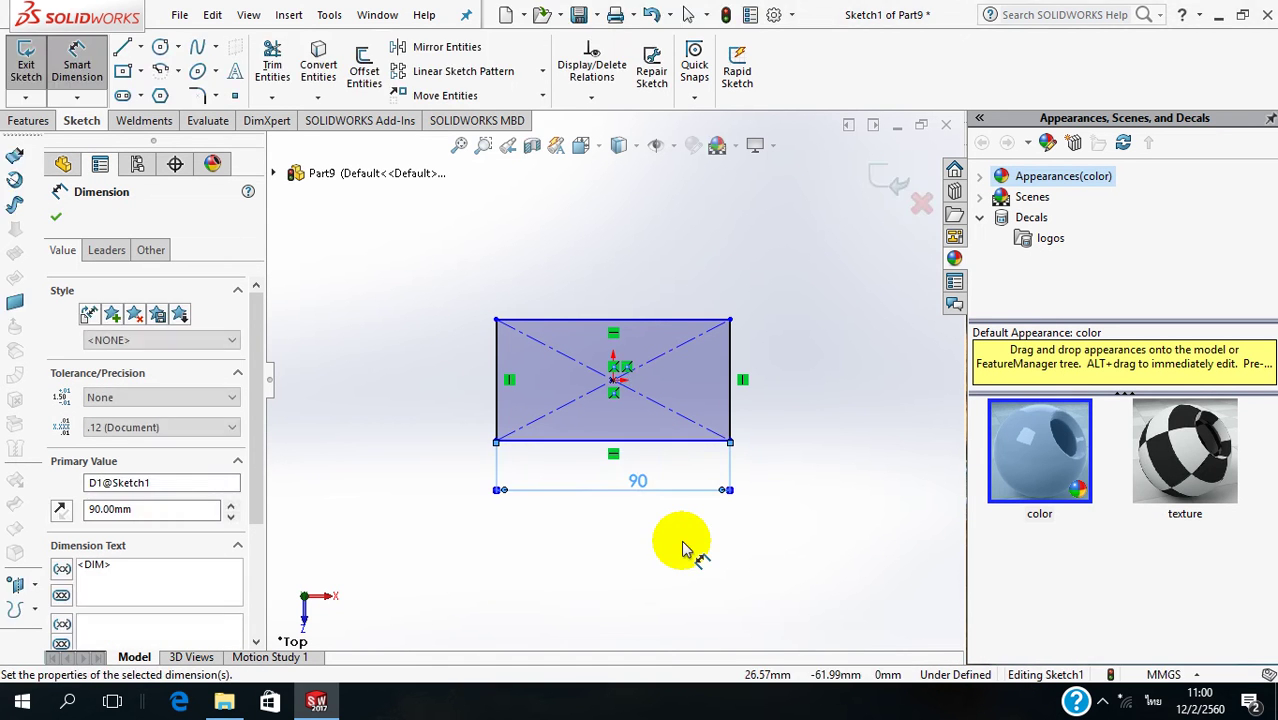
left_click(733, 378)
left_click(813, 373)
type("50")
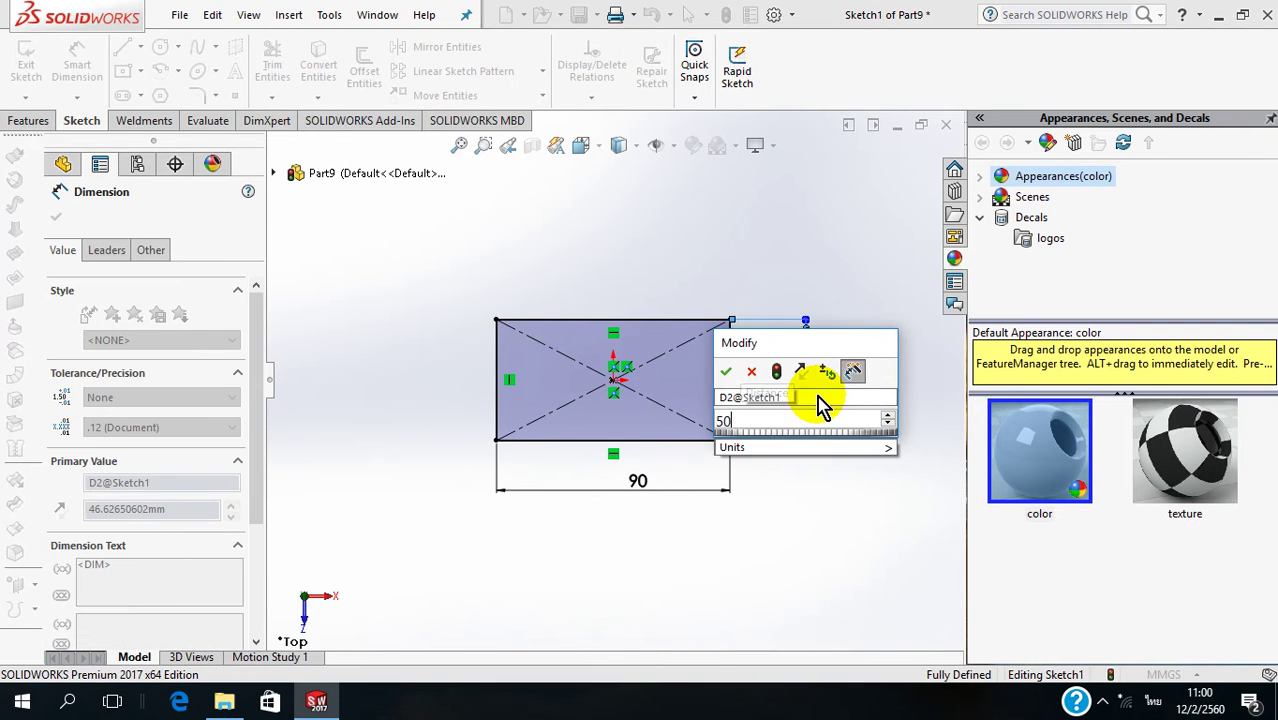
key("Return")
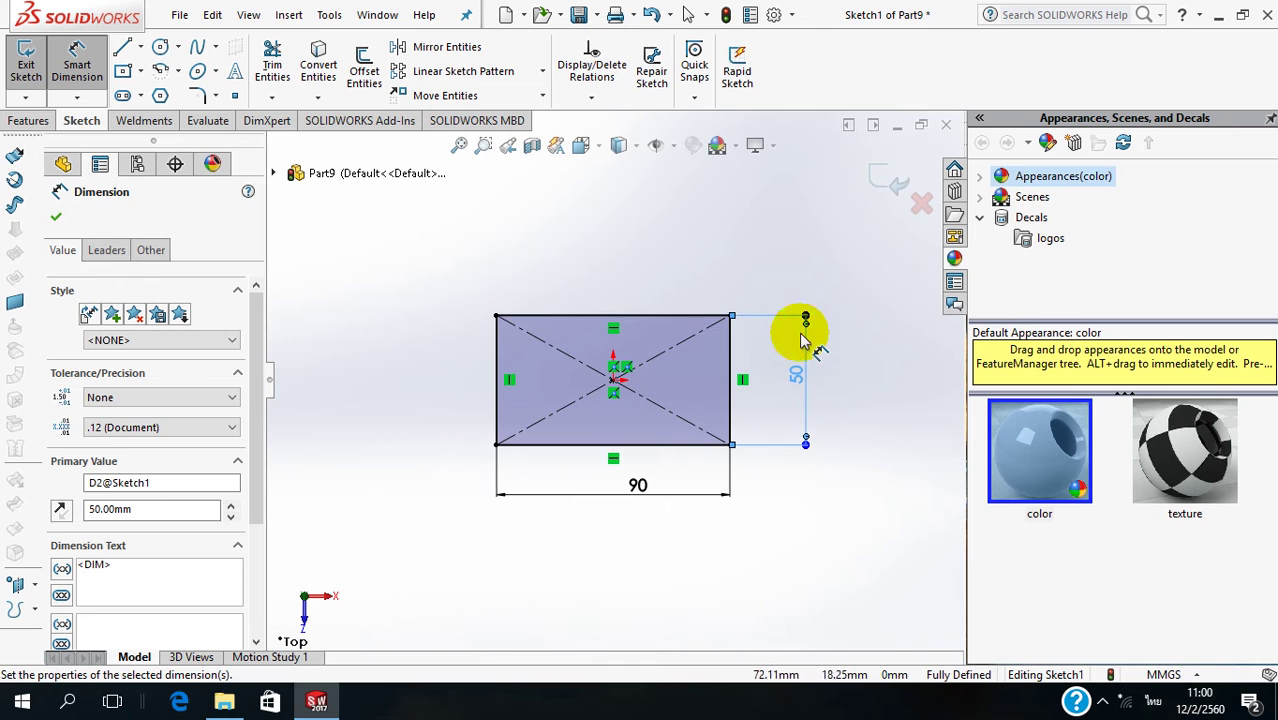
left_click(885, 183)
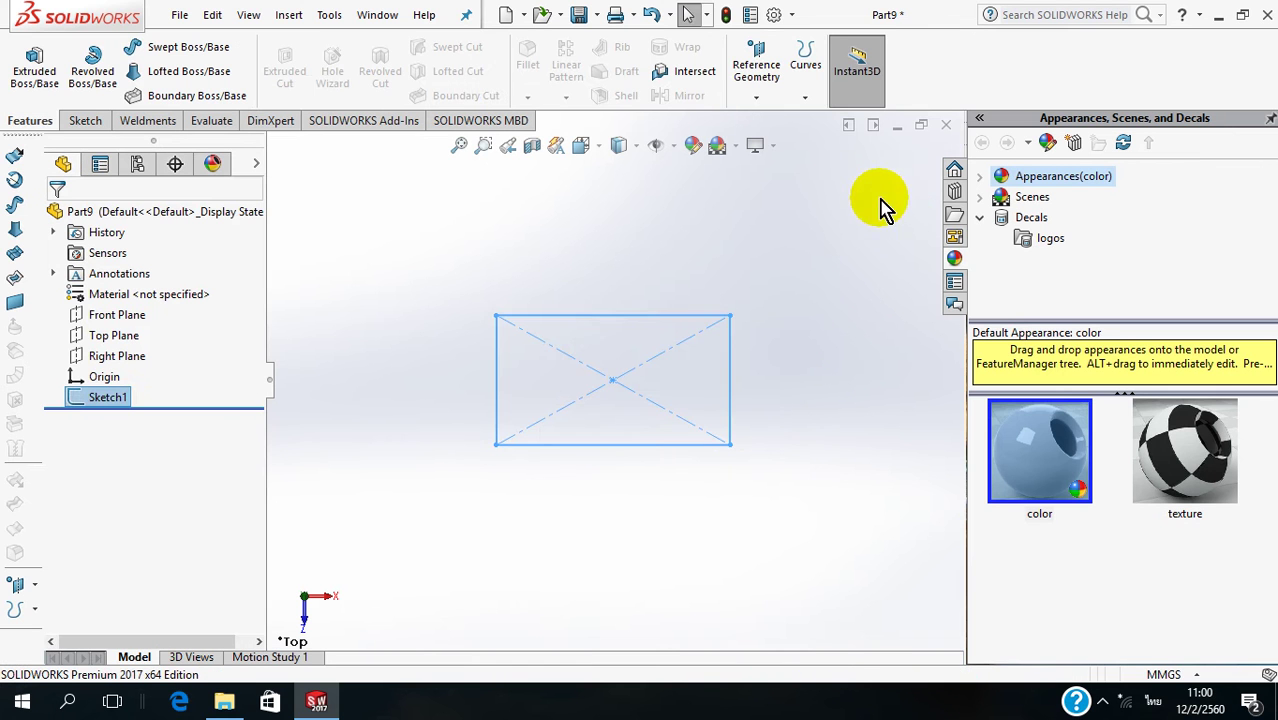
- Create Plane1 offset 170 mm from the Top Plane
middle_click_drag(627, 503, 612, 358)
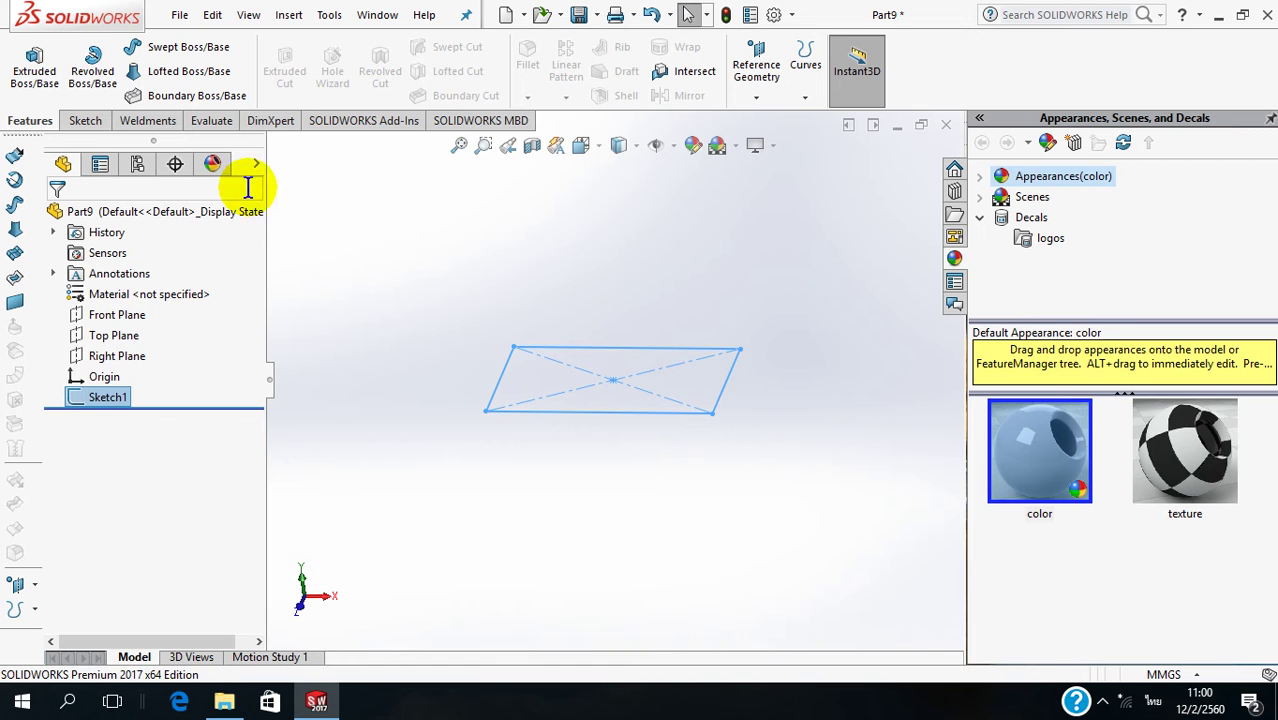
left_click(756, 100)
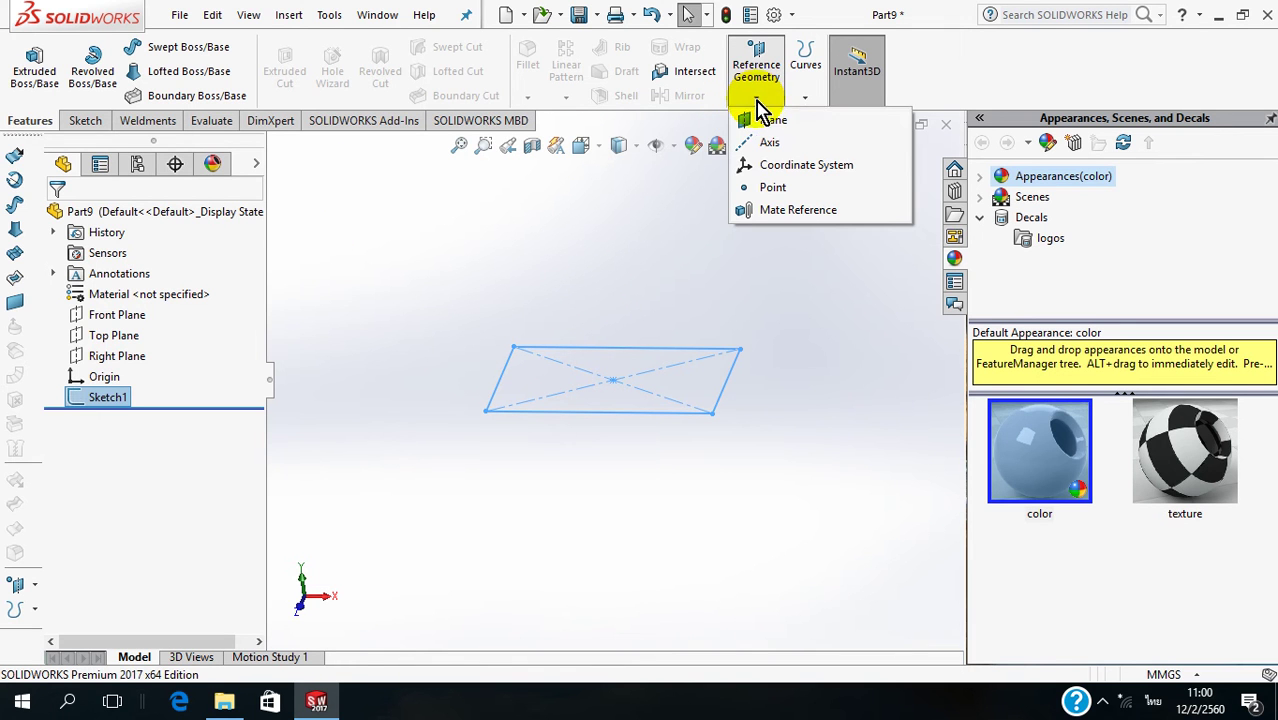
left_click(773, 120)
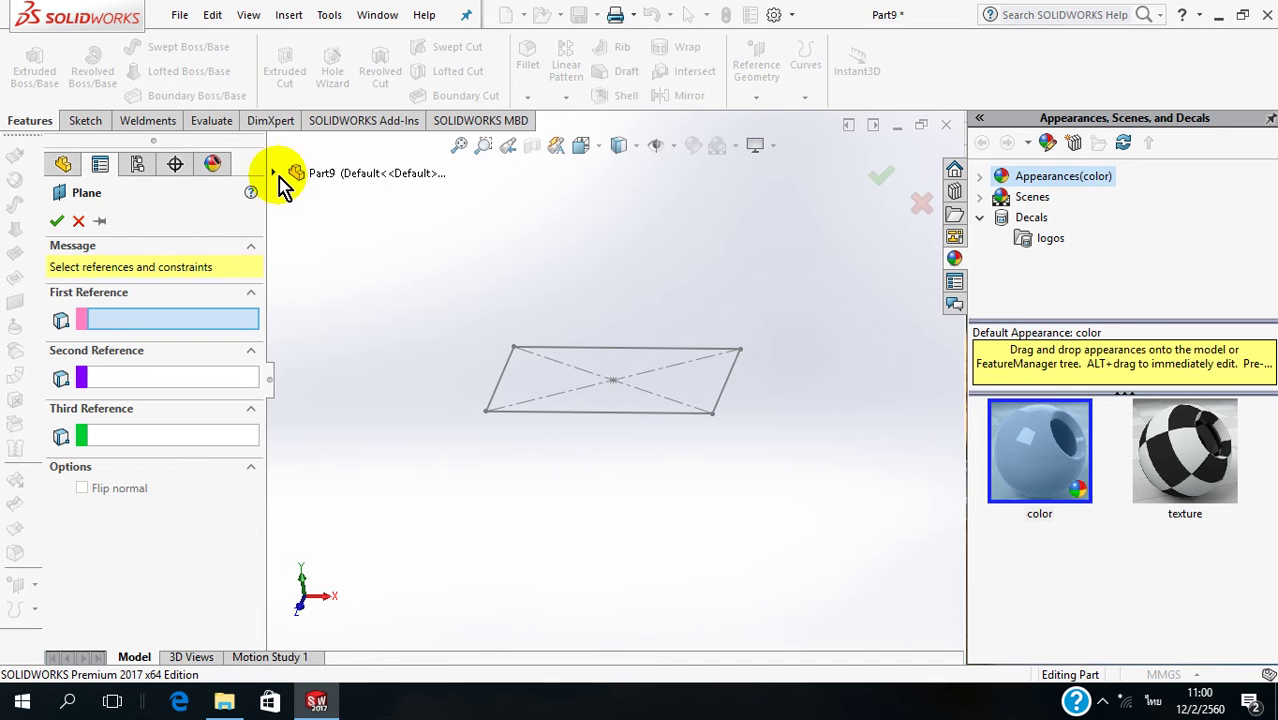
left_click(273, 174)
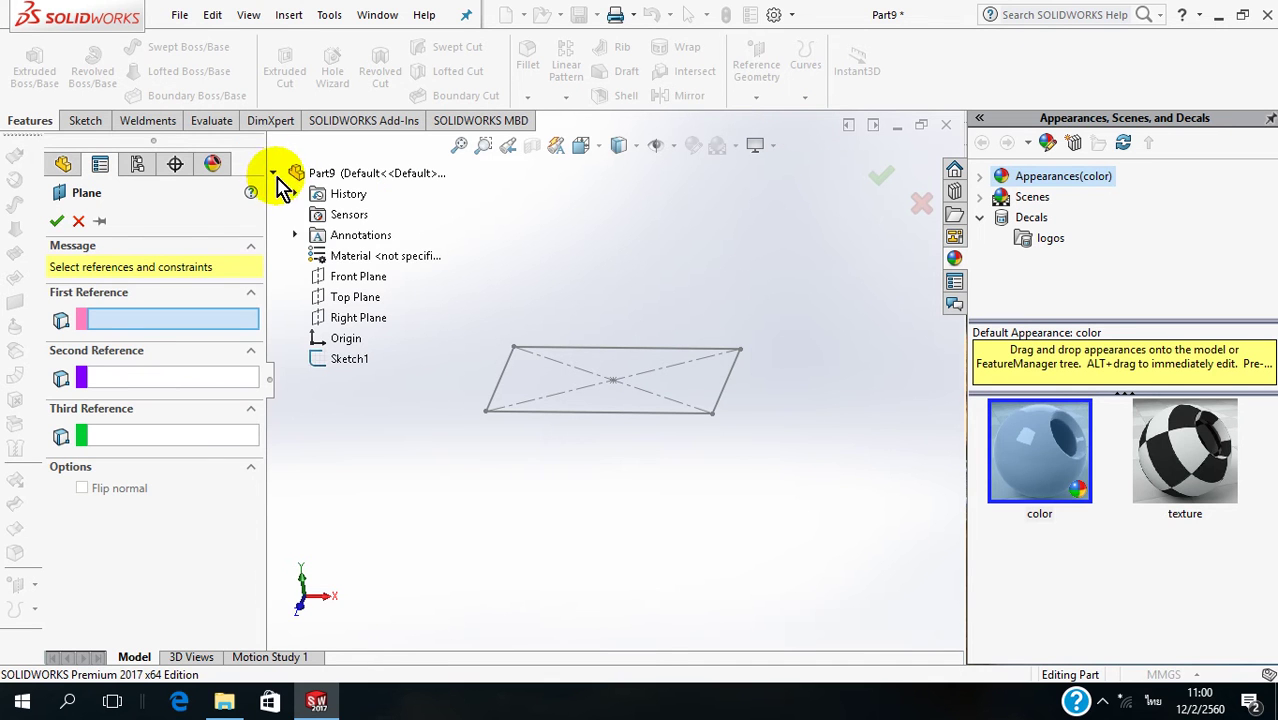
left_click(340, 300)
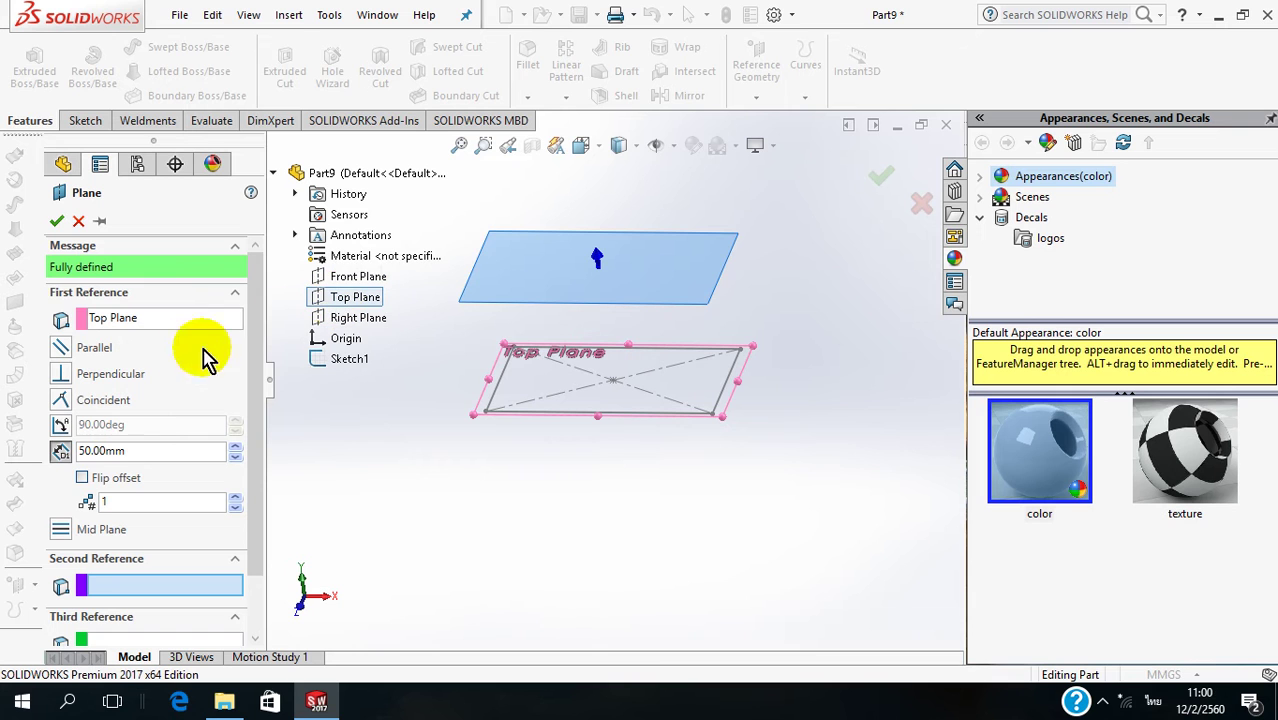
left_click_drag(146, 451, 72, 455)
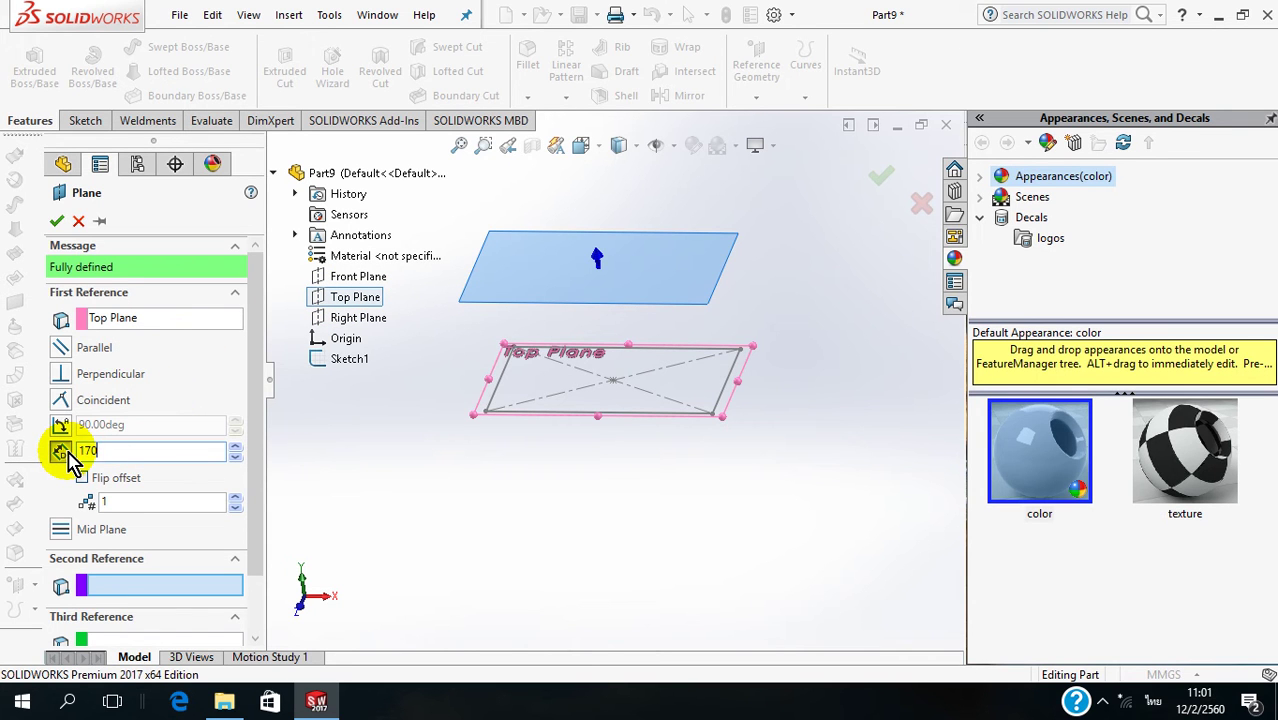
key("Return")
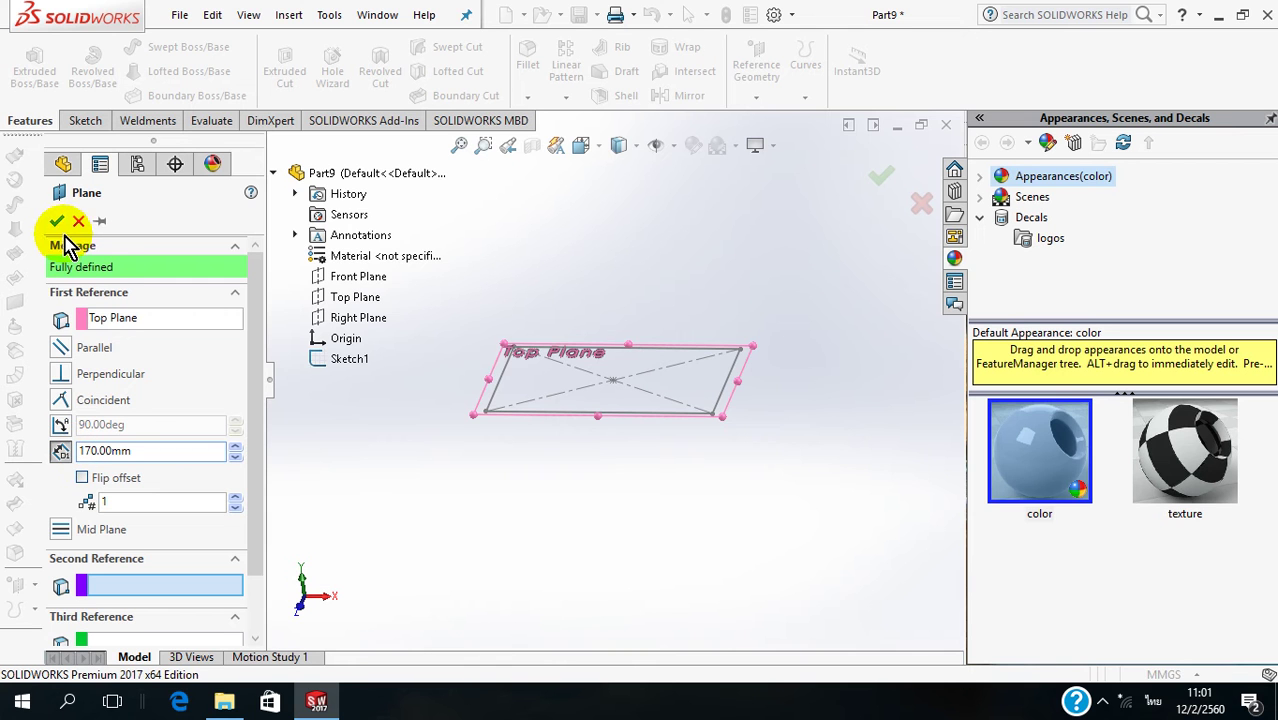
left_click(58, 222)
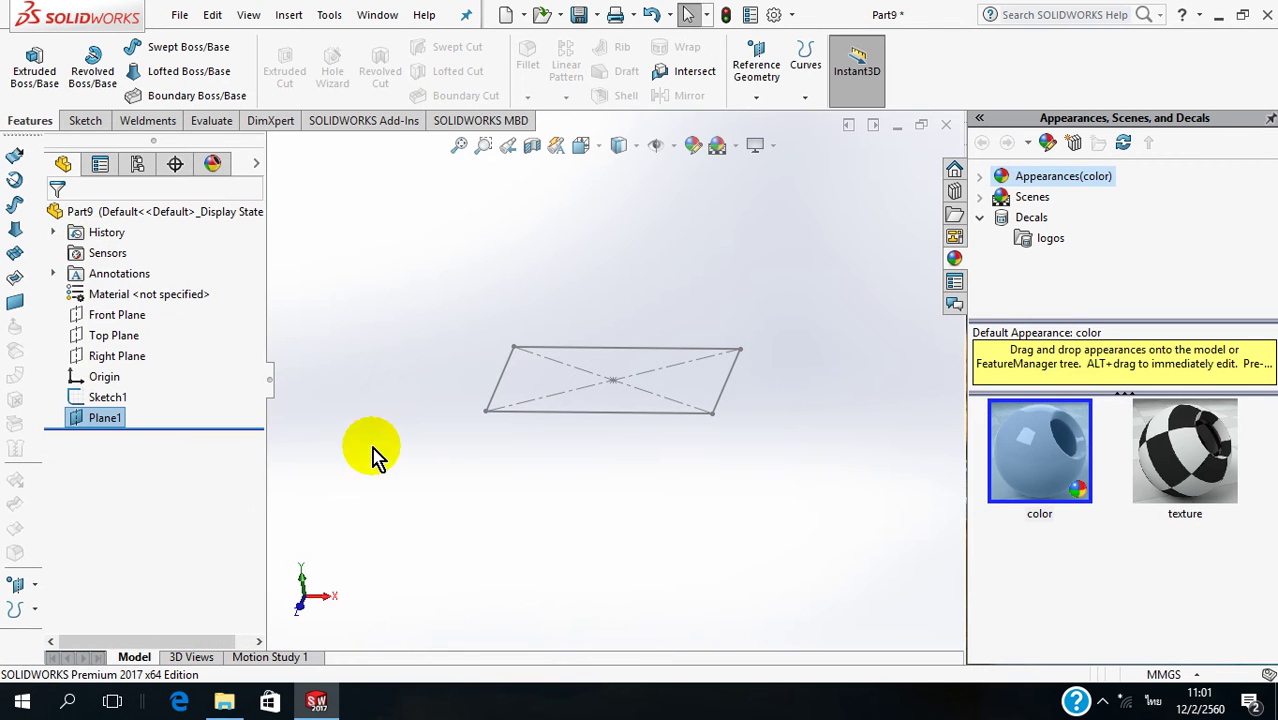
- Create Plane2 offset 50 mm above Plane1
key("f")
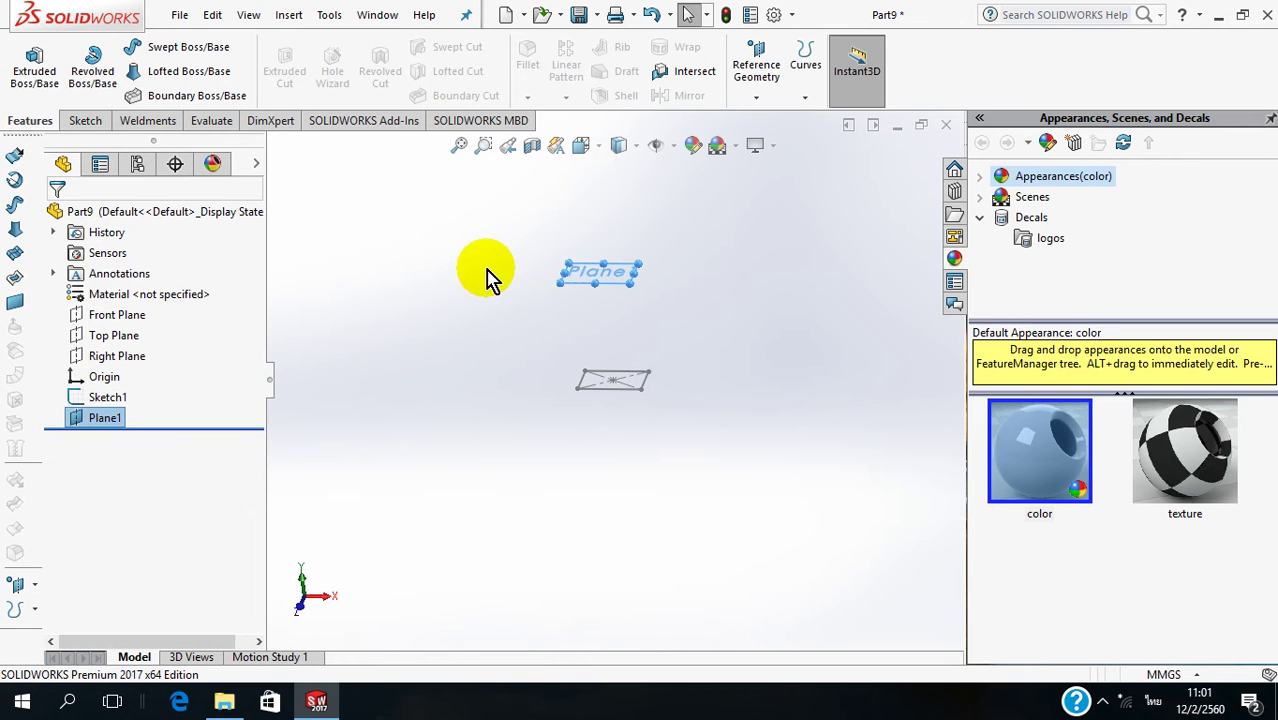
scroll(565, 243, "down", 1)
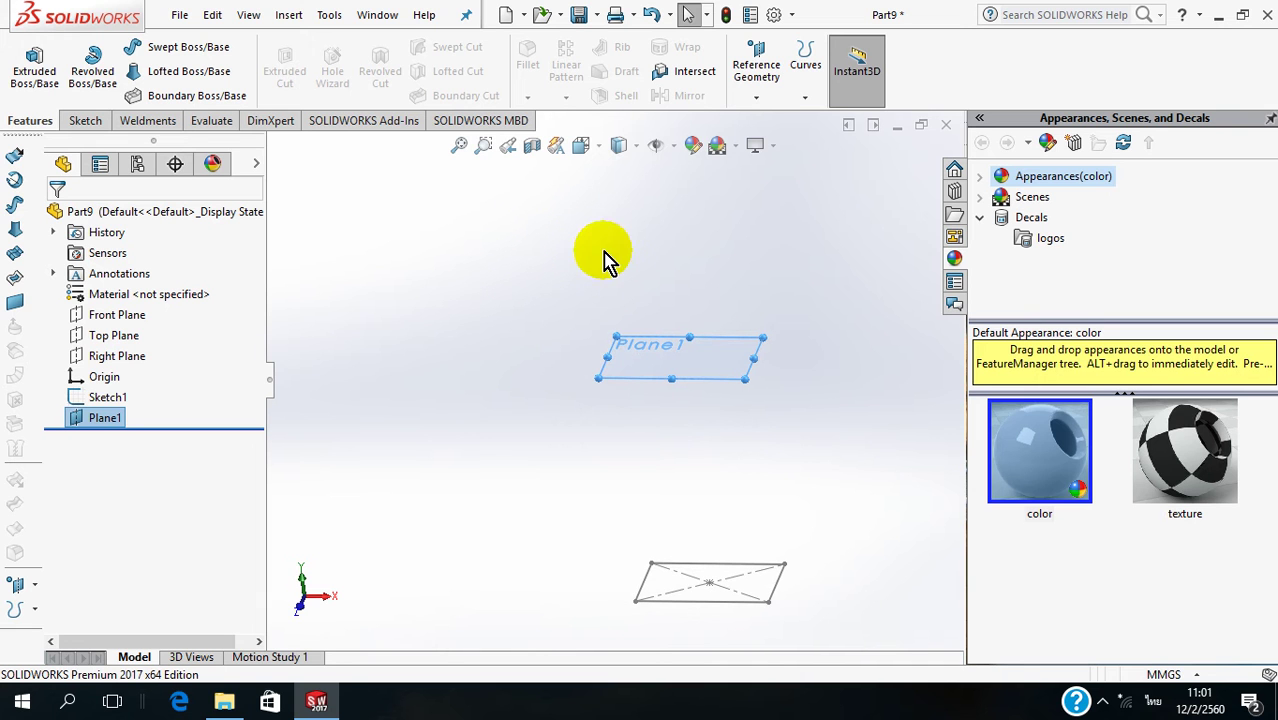
left_click(764, 98)
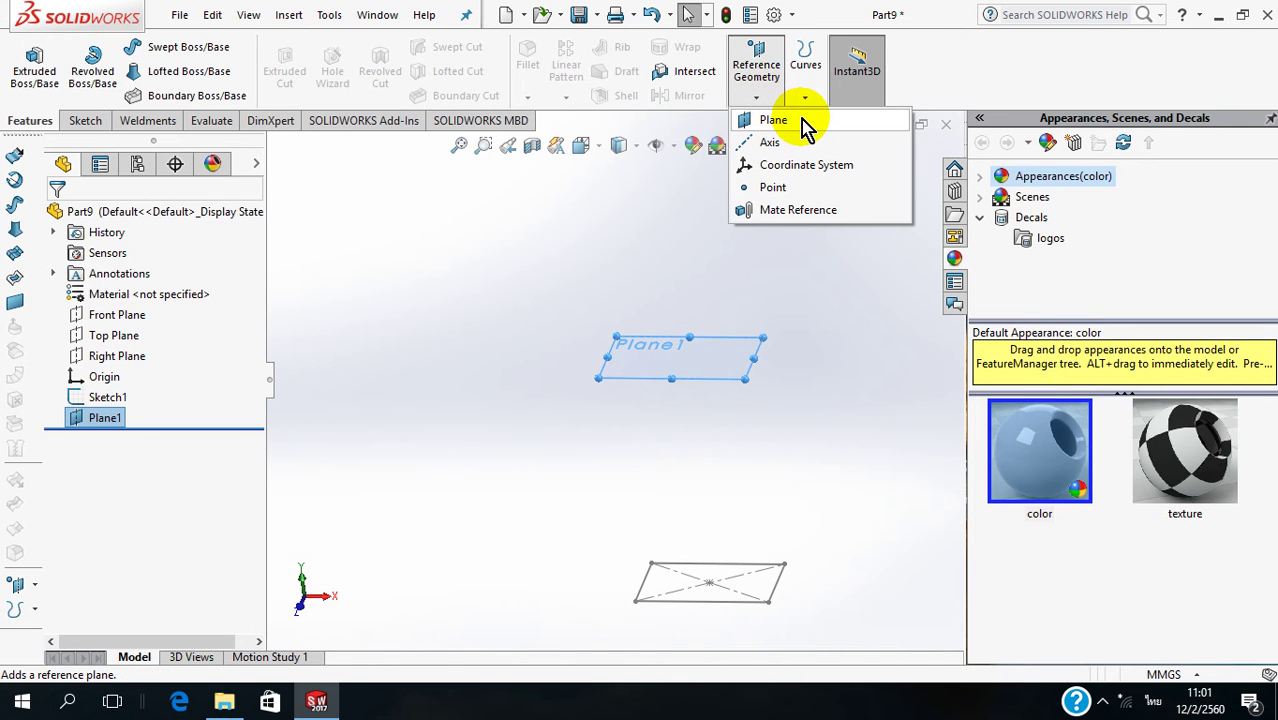
left_click(805, 124)
type("50")
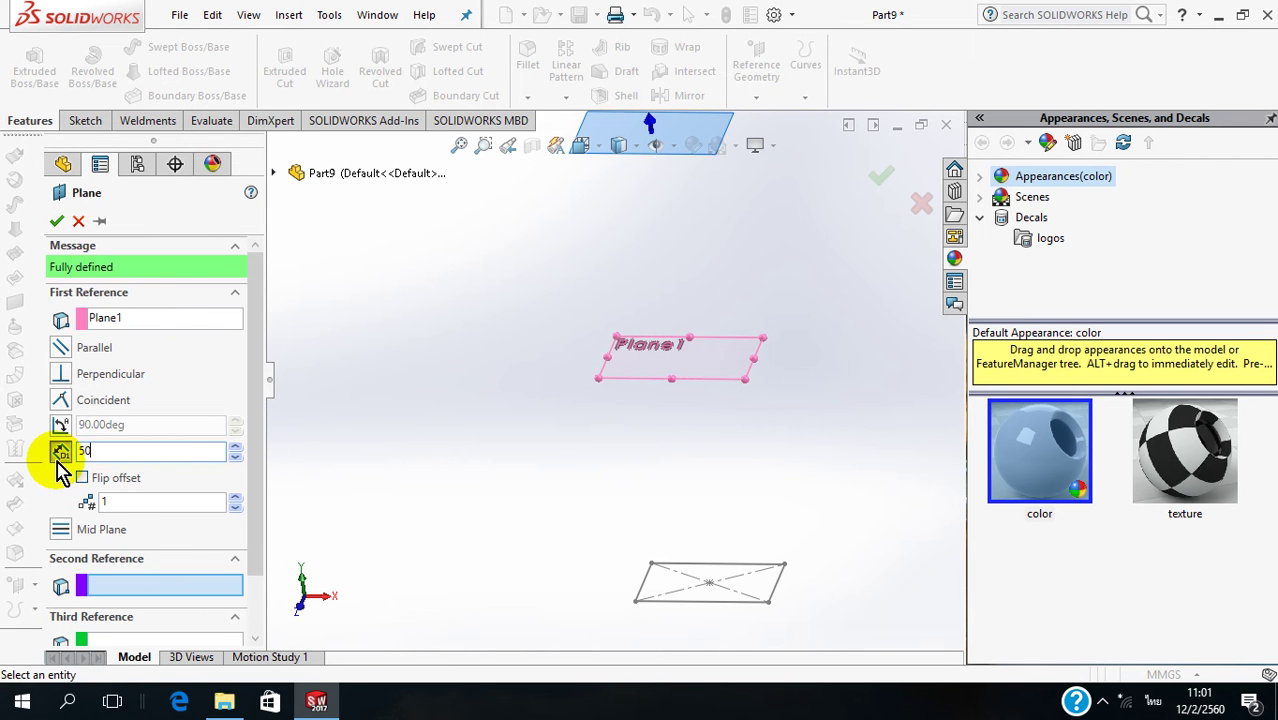
key("Return")
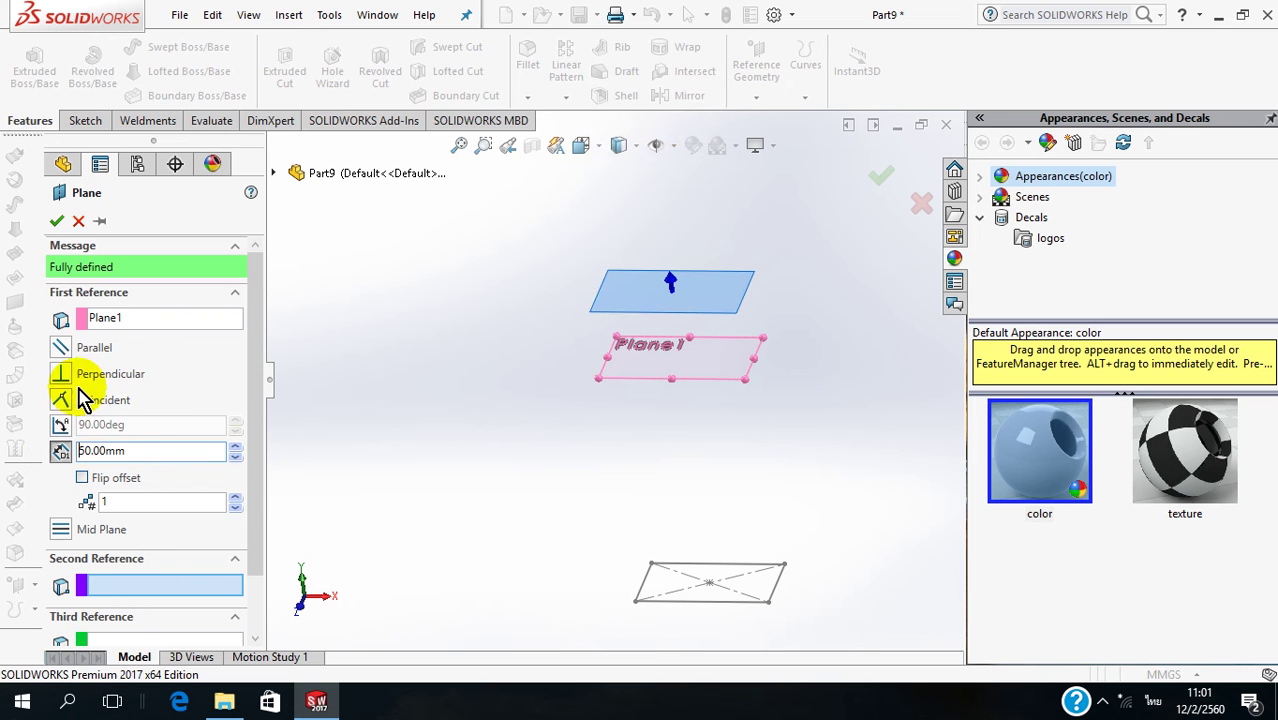
left_click(58, 222)
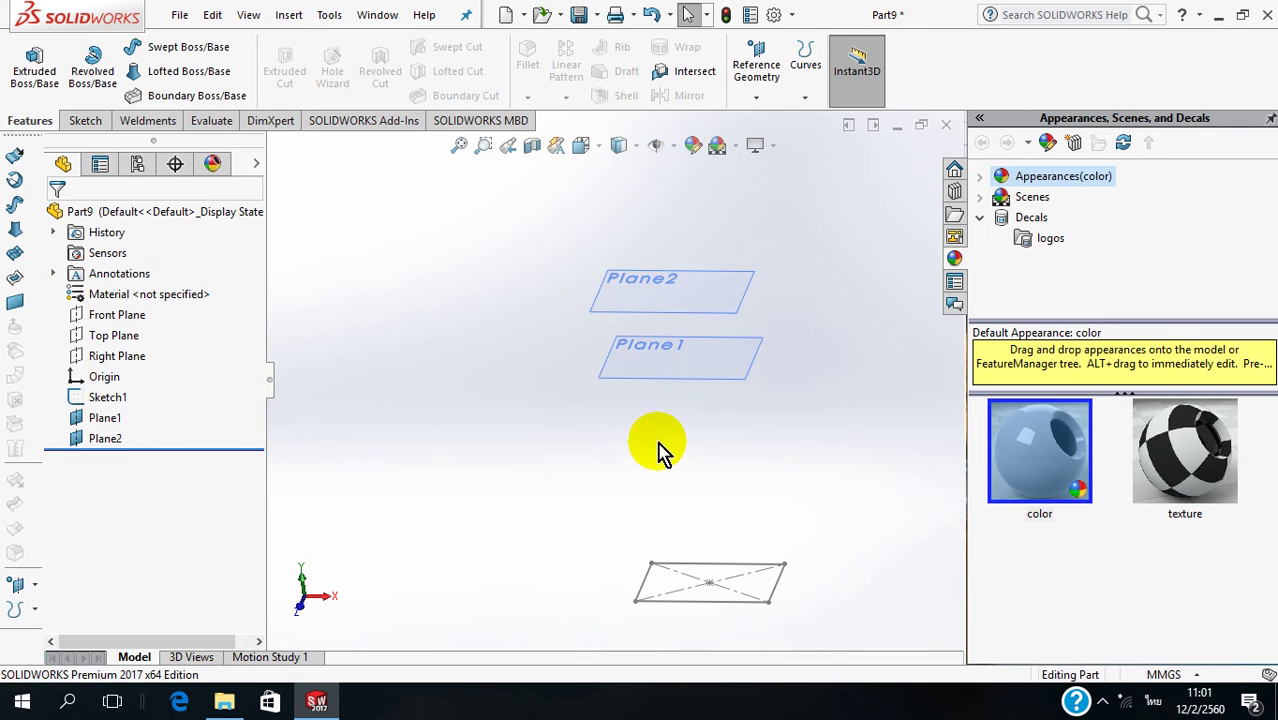
- Draw a center rectangle at the origin in a new sketch on Plane1
left_click(677, 382)
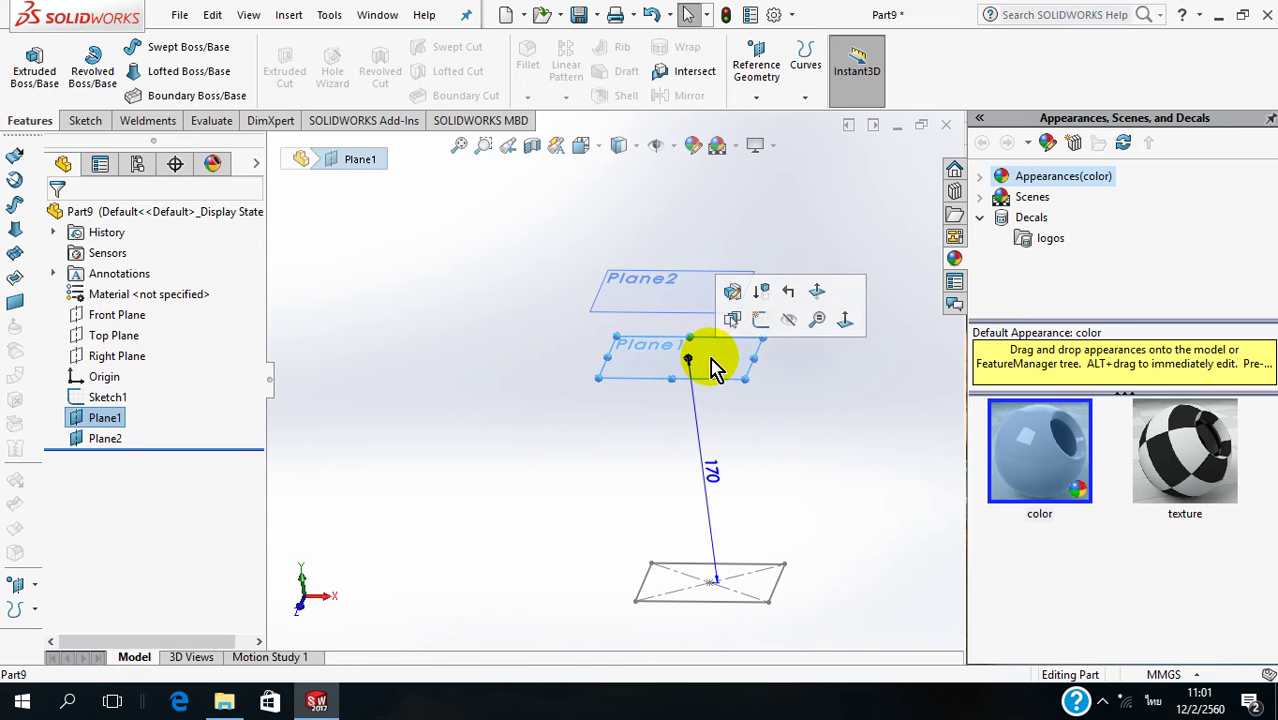
left_click(762, 324)
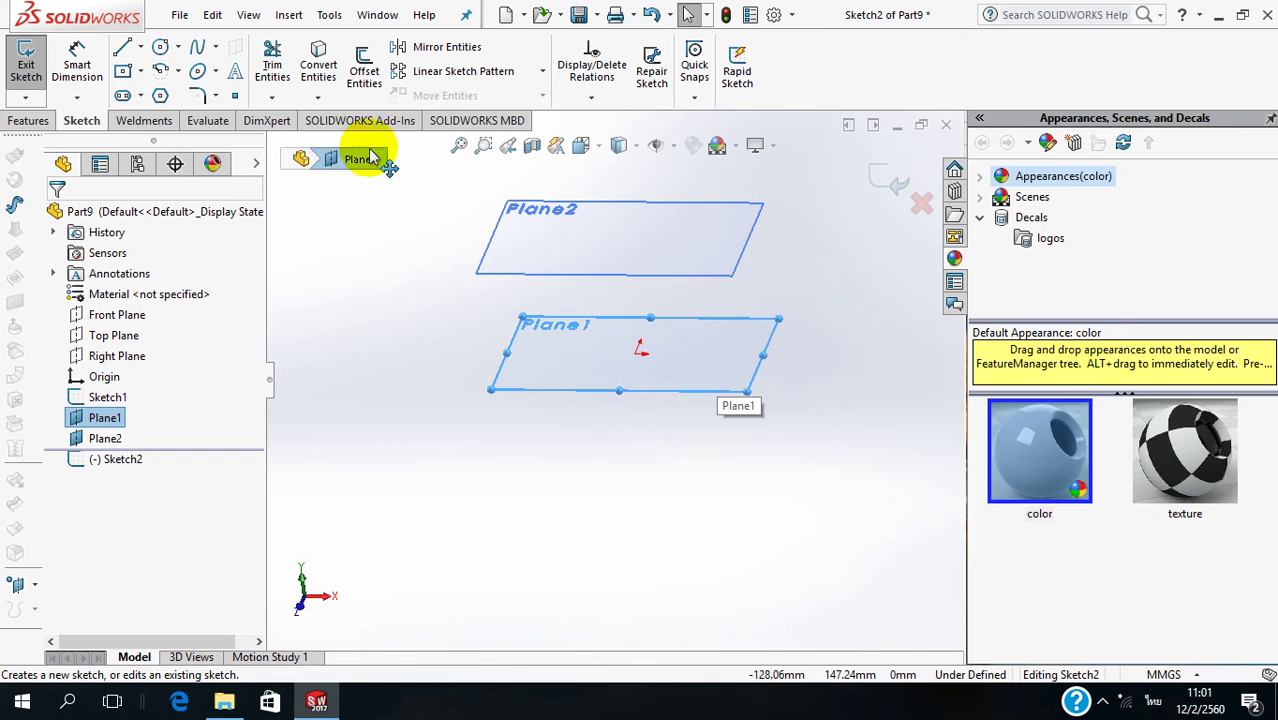
left_click(128, 85)
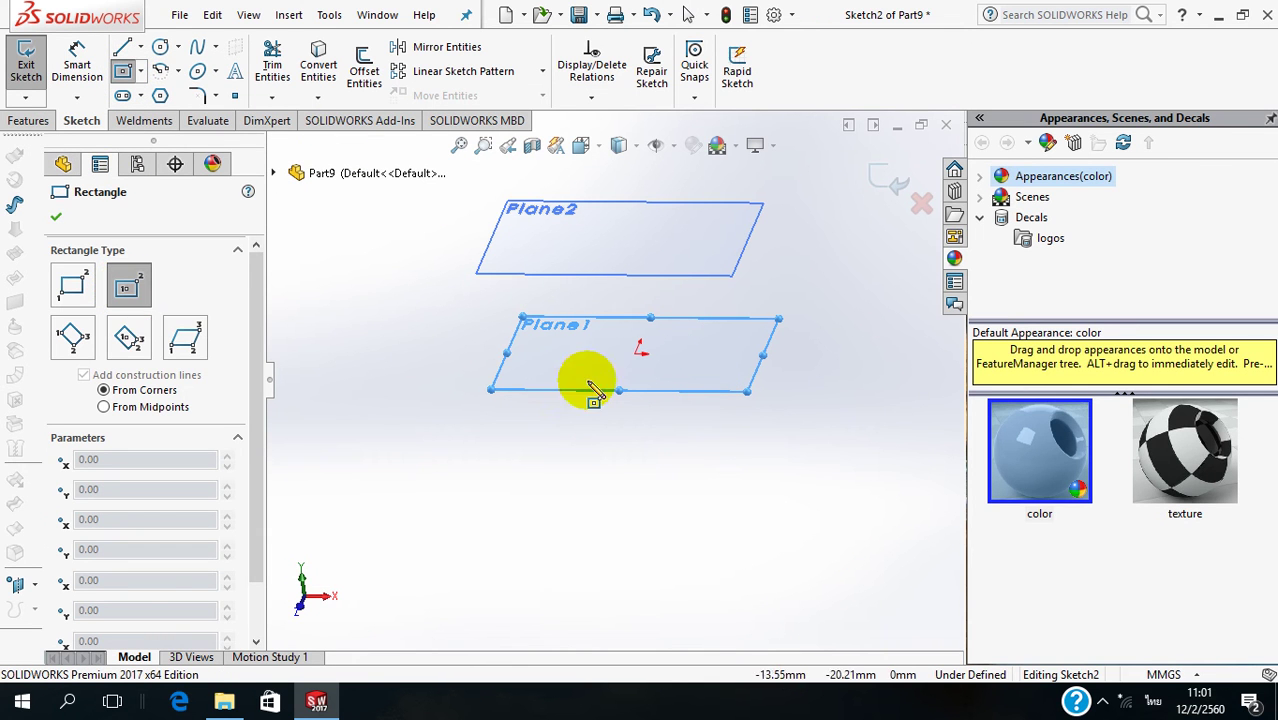
left_click(638, 354)
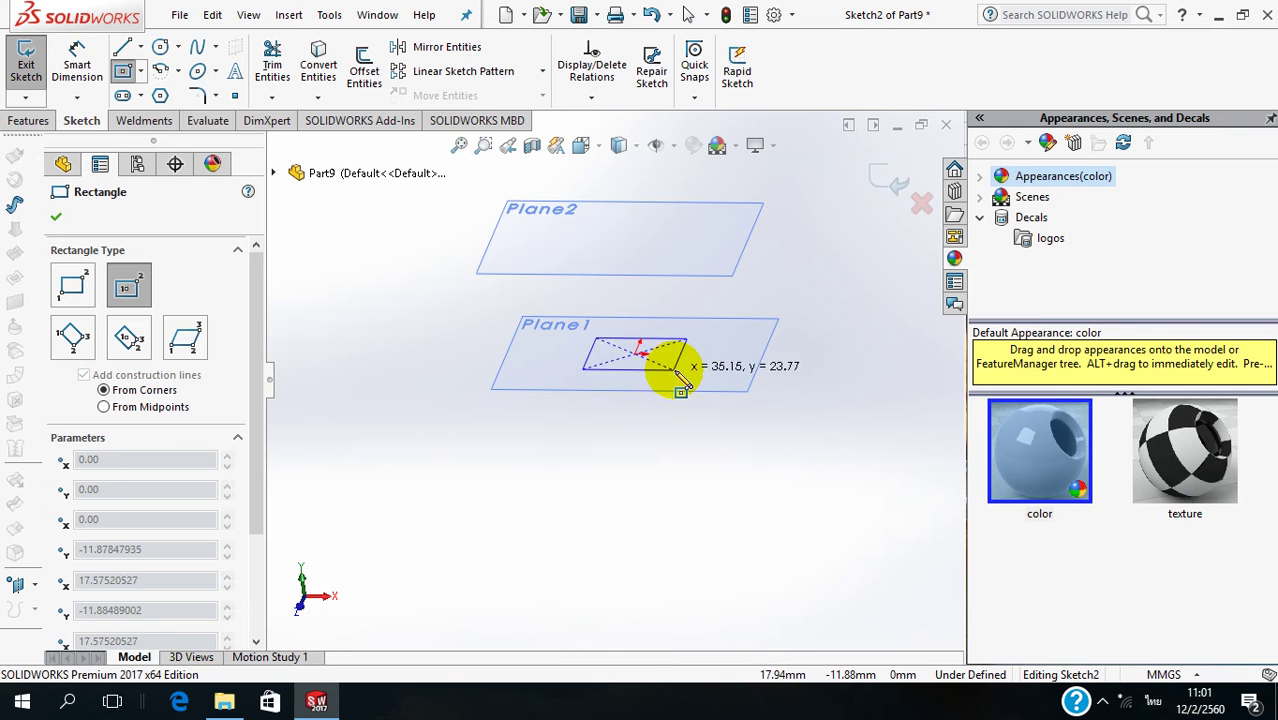
left_click(688, 372)
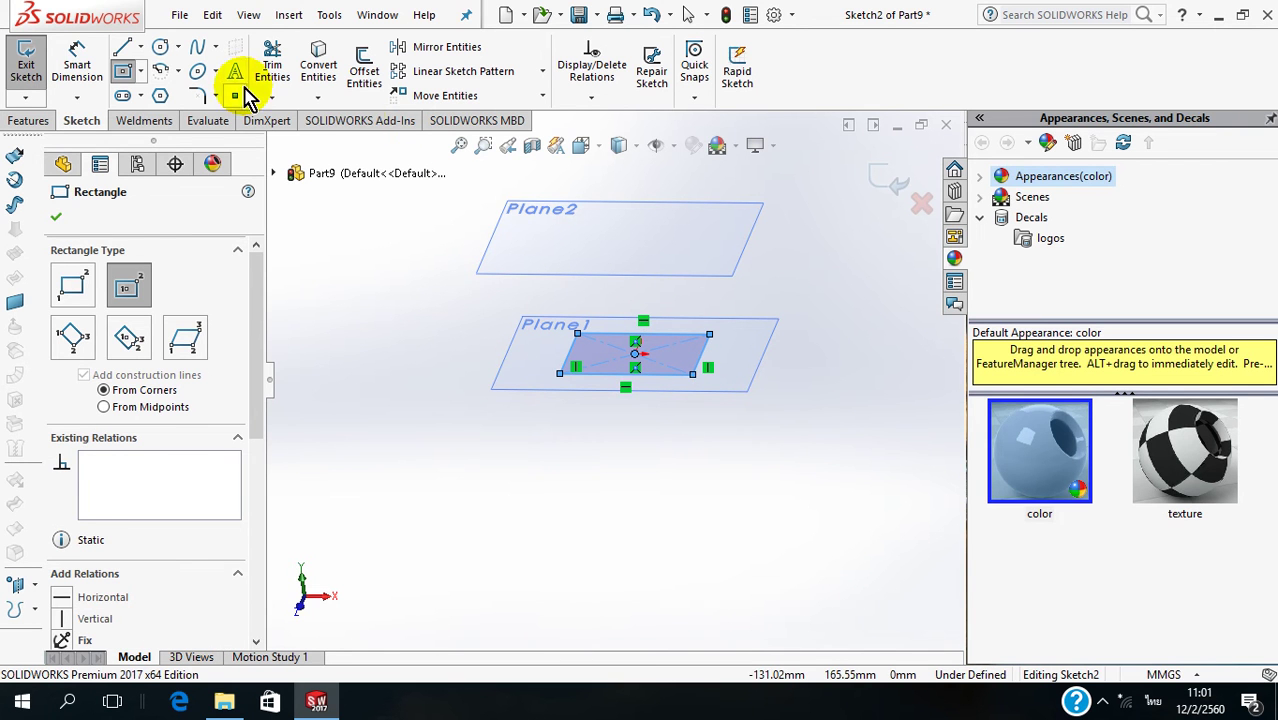
- Dimension the Plane1 rectangle 70 mm by 40 mm and exit the sketch
left_click(80, 58)
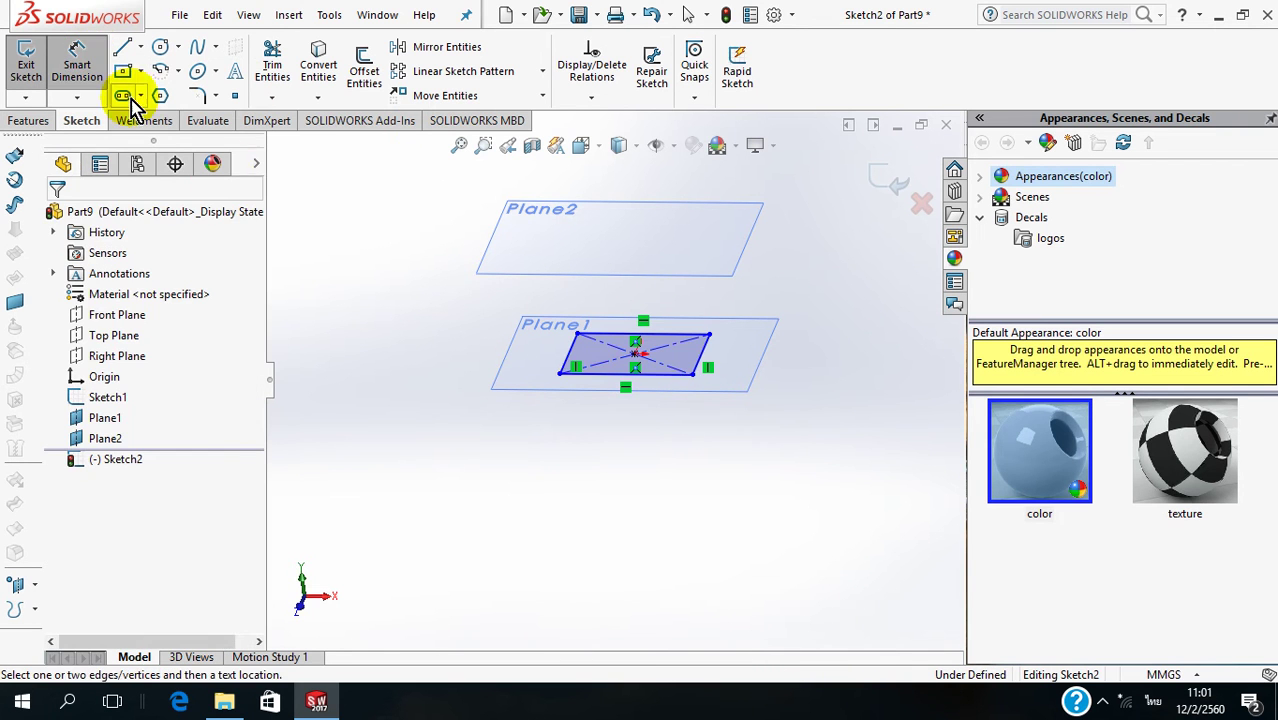
left_click(617, 374)
left_click(573, 432)
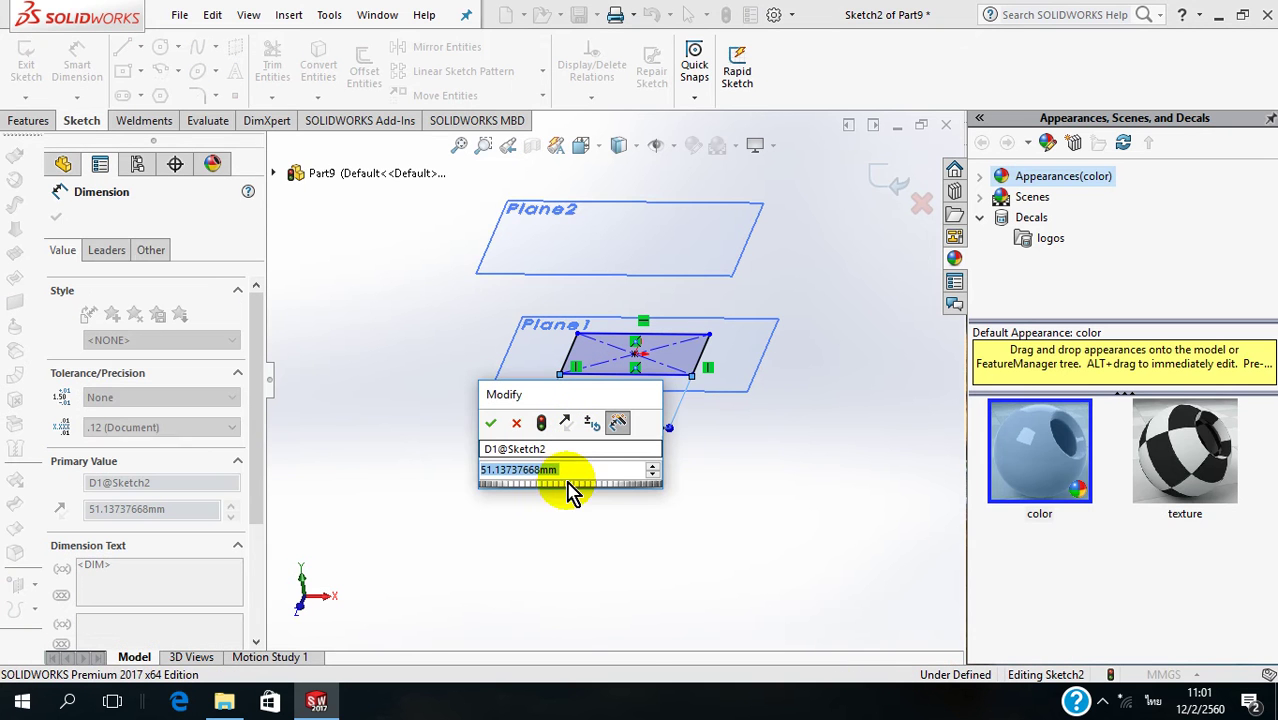
type("70")
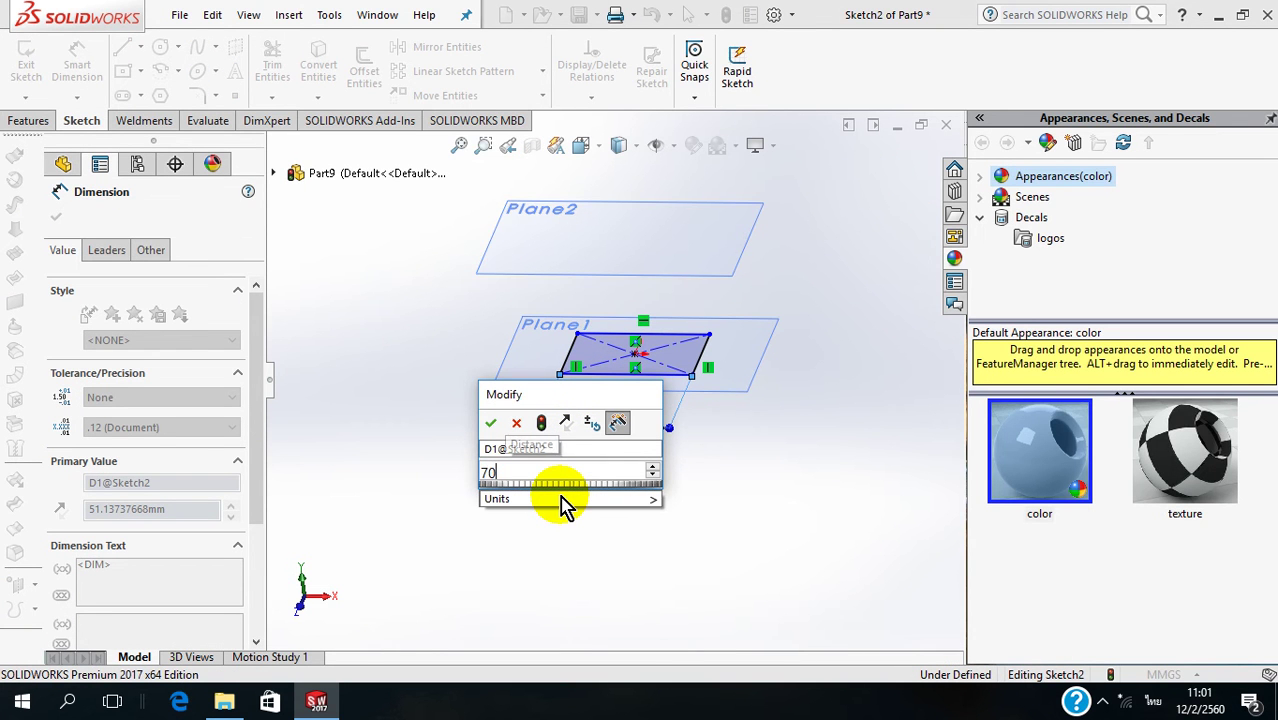
key("Return")
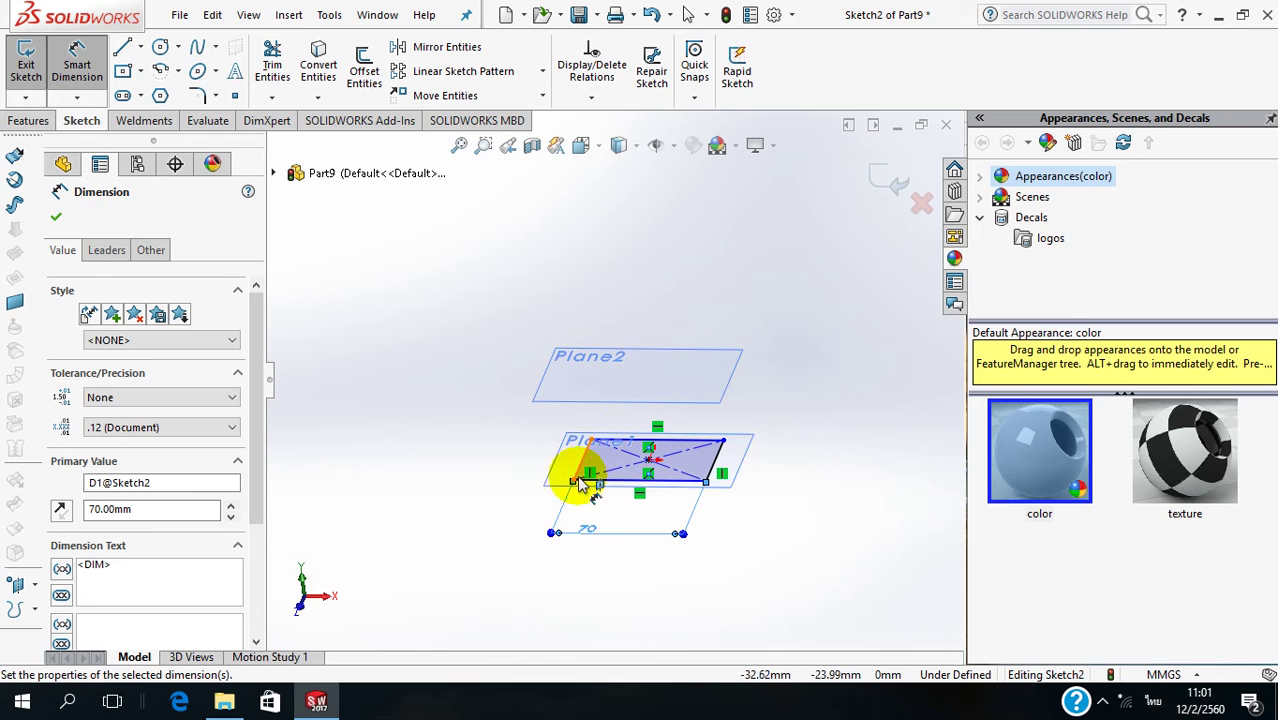
middle_click_drag(714, 541, 674, 361, "ctrl")
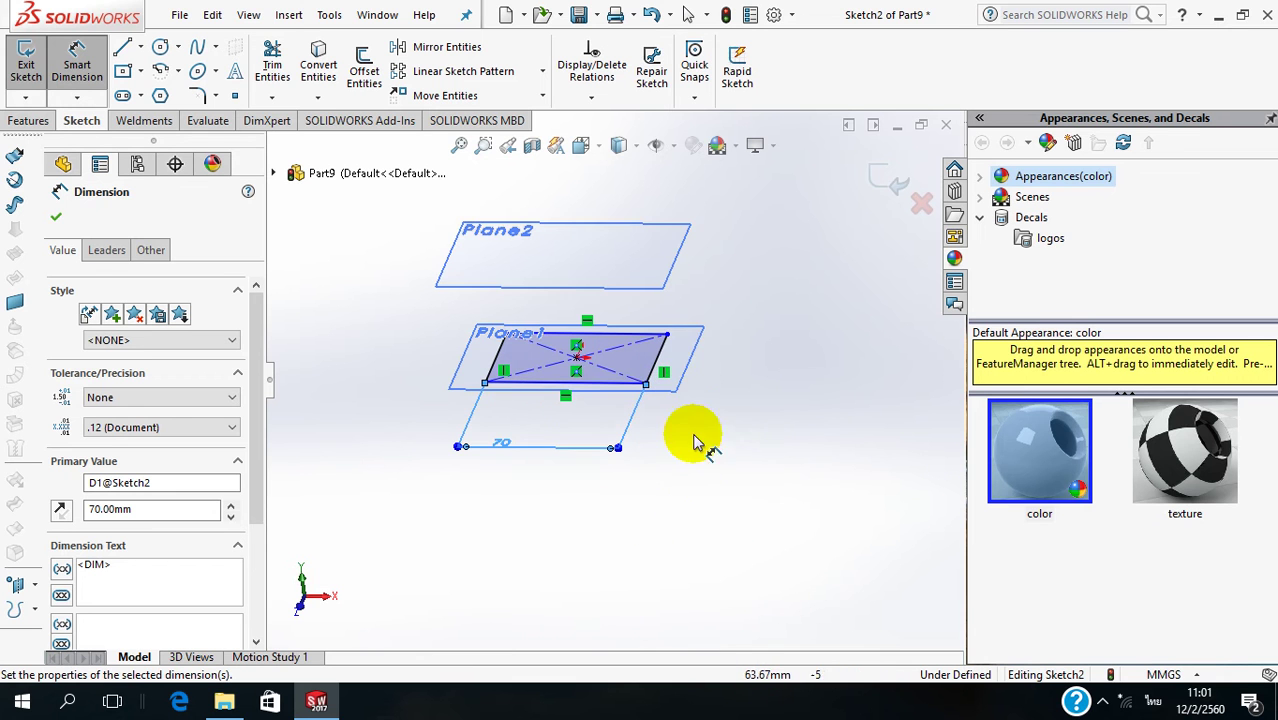
left_click(658, 358)
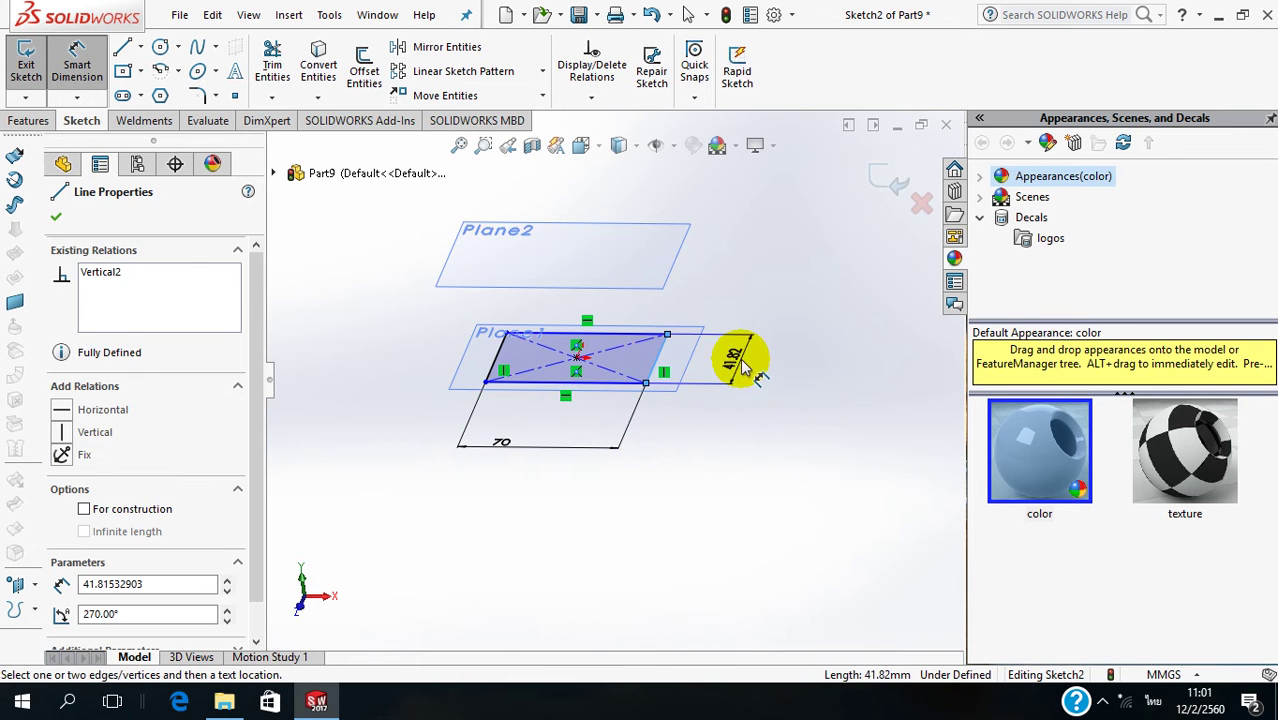
left_click(745, 365)
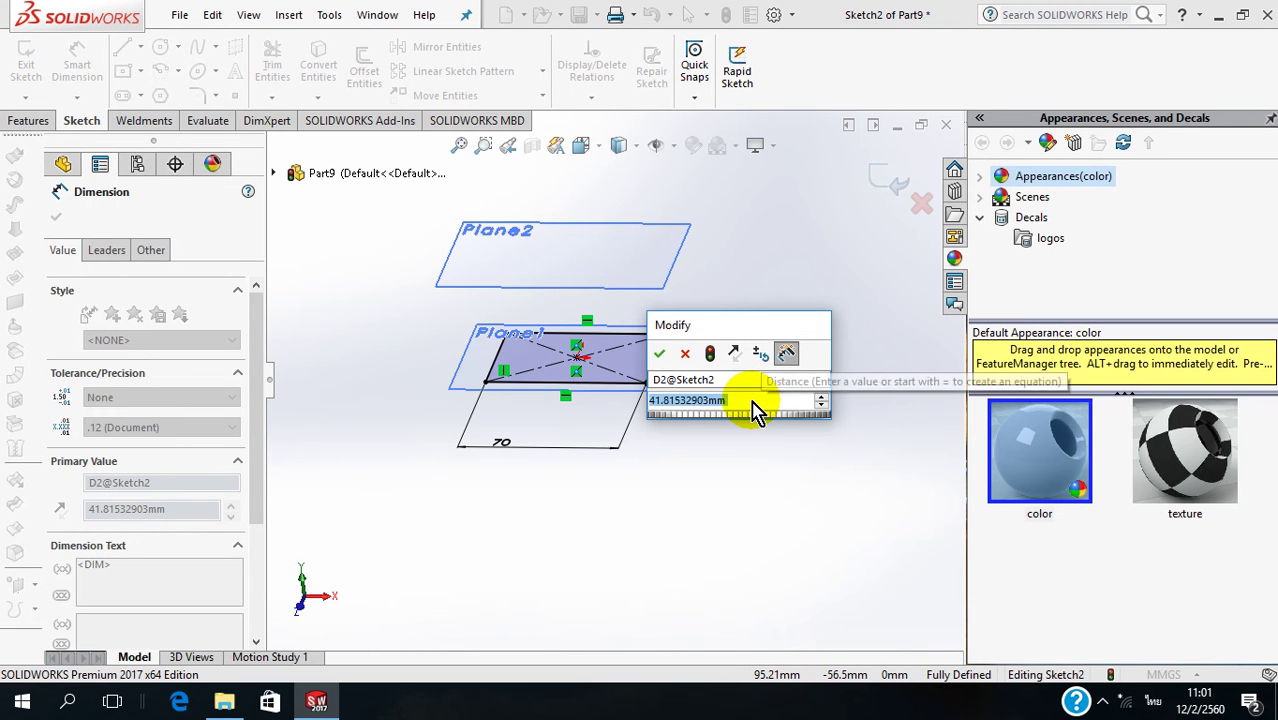
type("40")
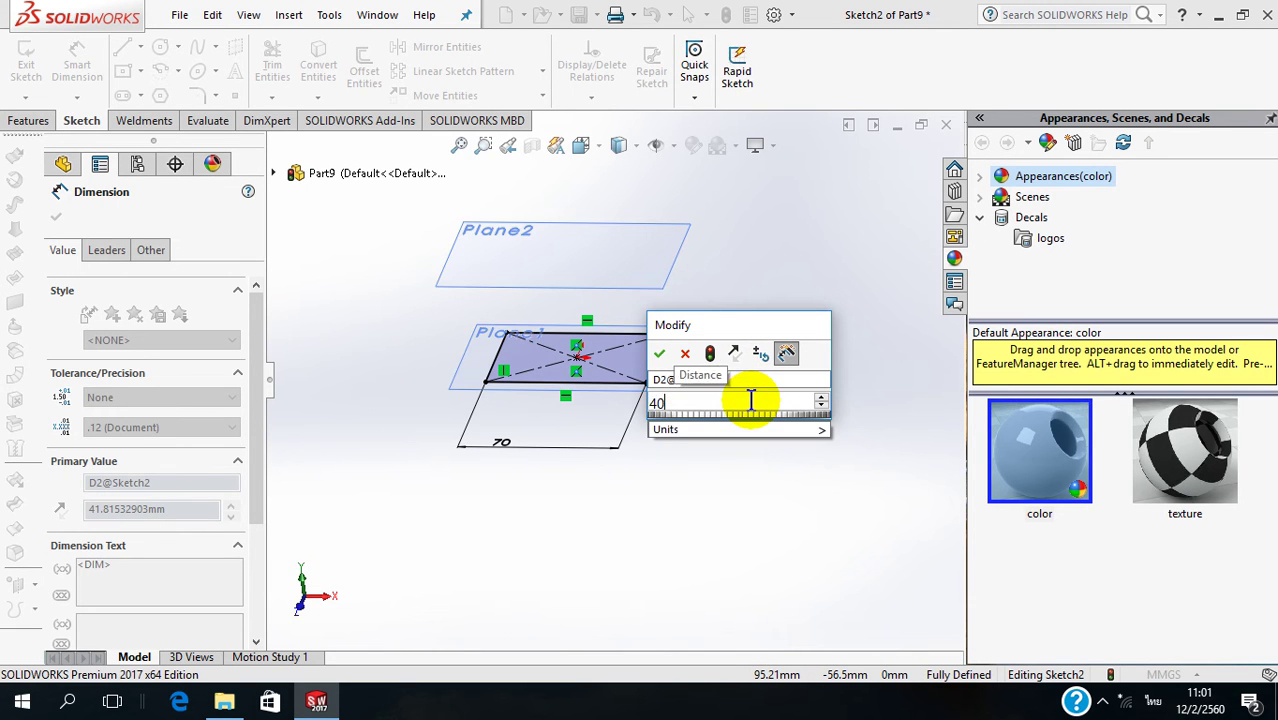
key("Return")
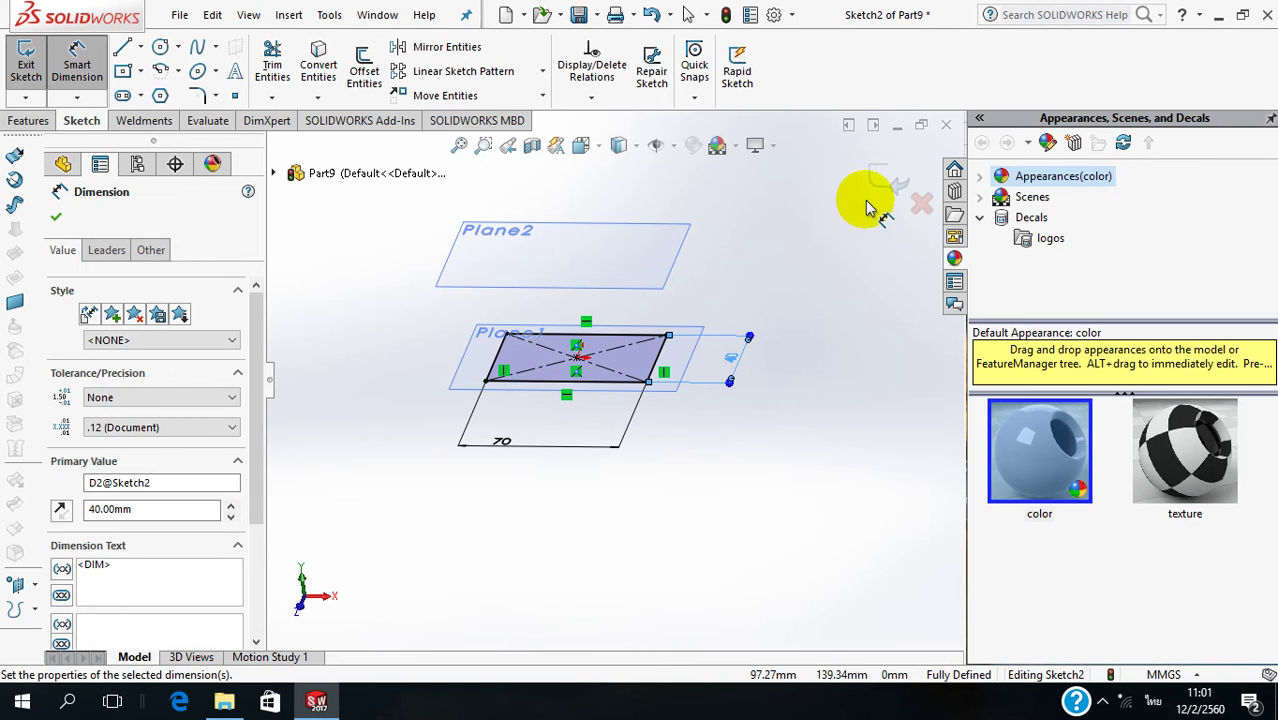
left_click(888, 183)
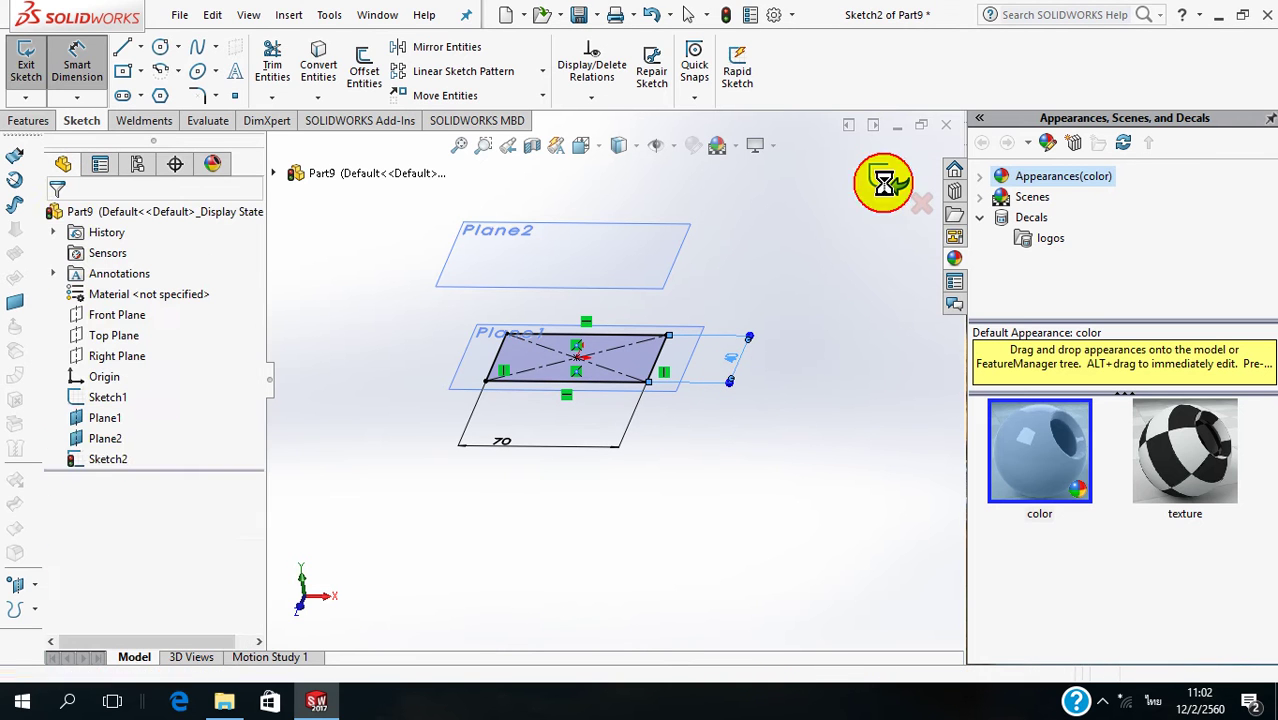
- Draw a circle centred on the origin in a new sketch on Plane2
left_click(597, 289)
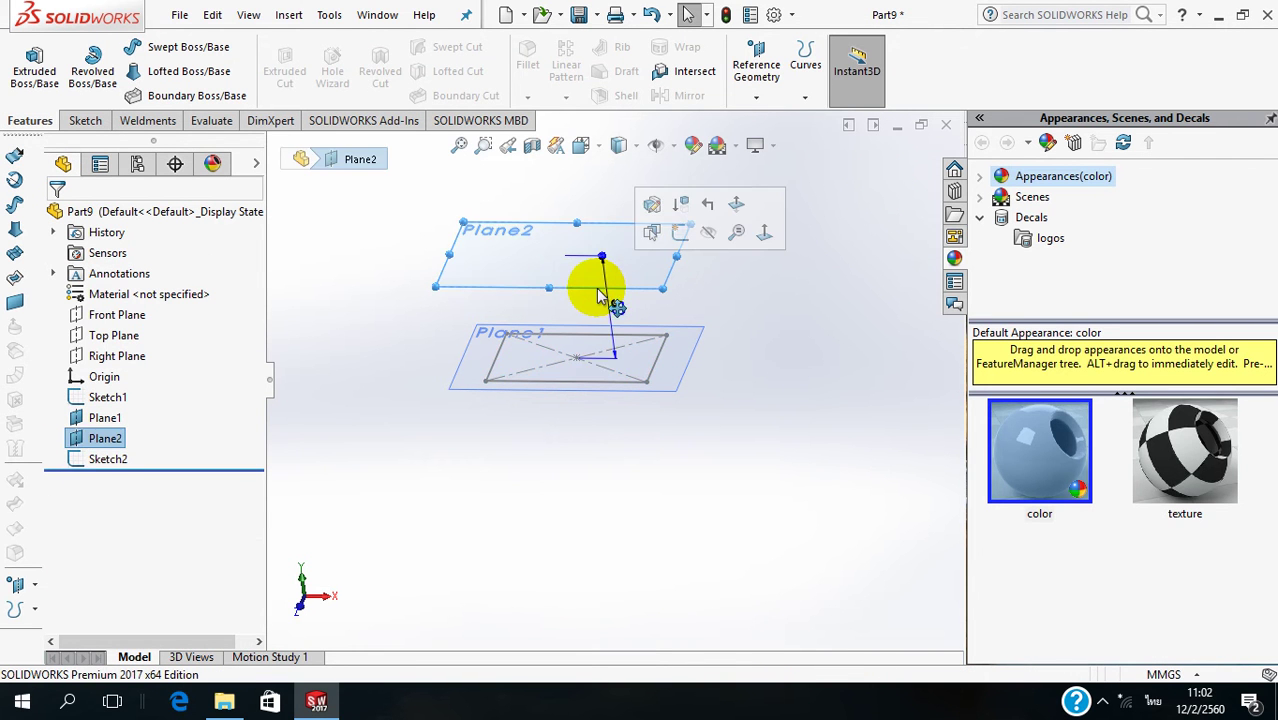
left_click(679, 236)
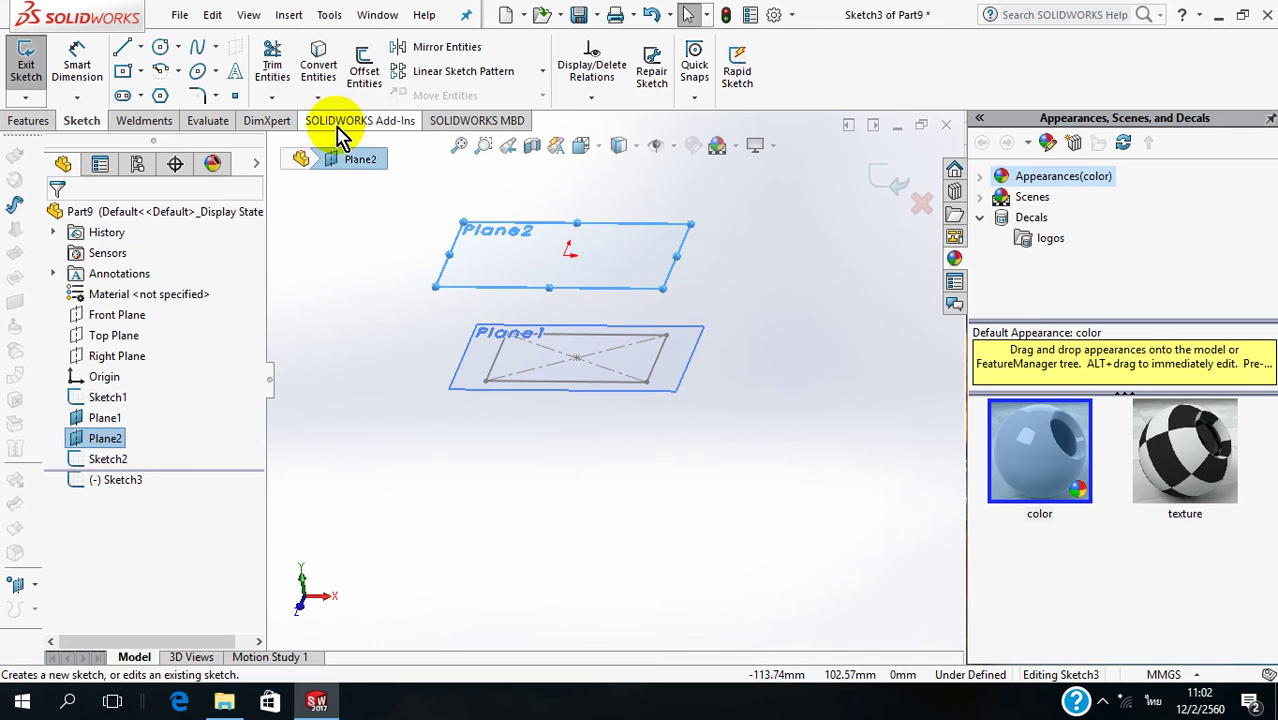
left_click(160, 49)
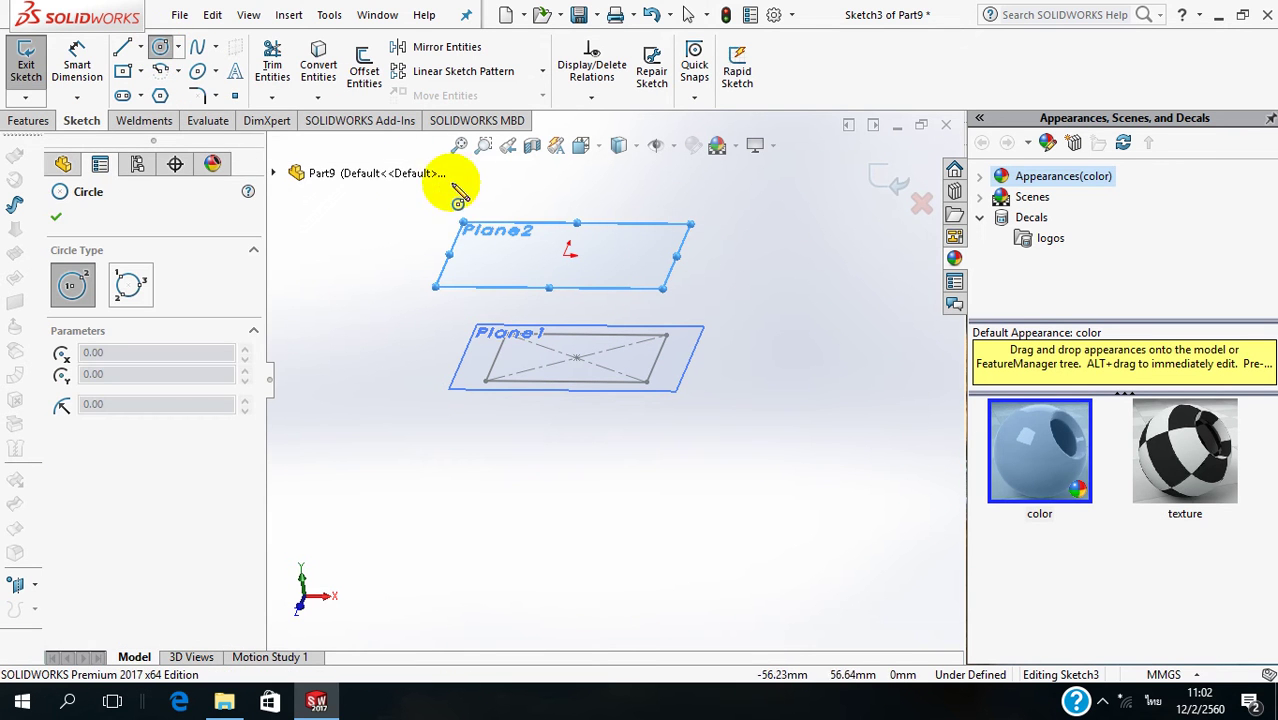
left_click(567, 258)
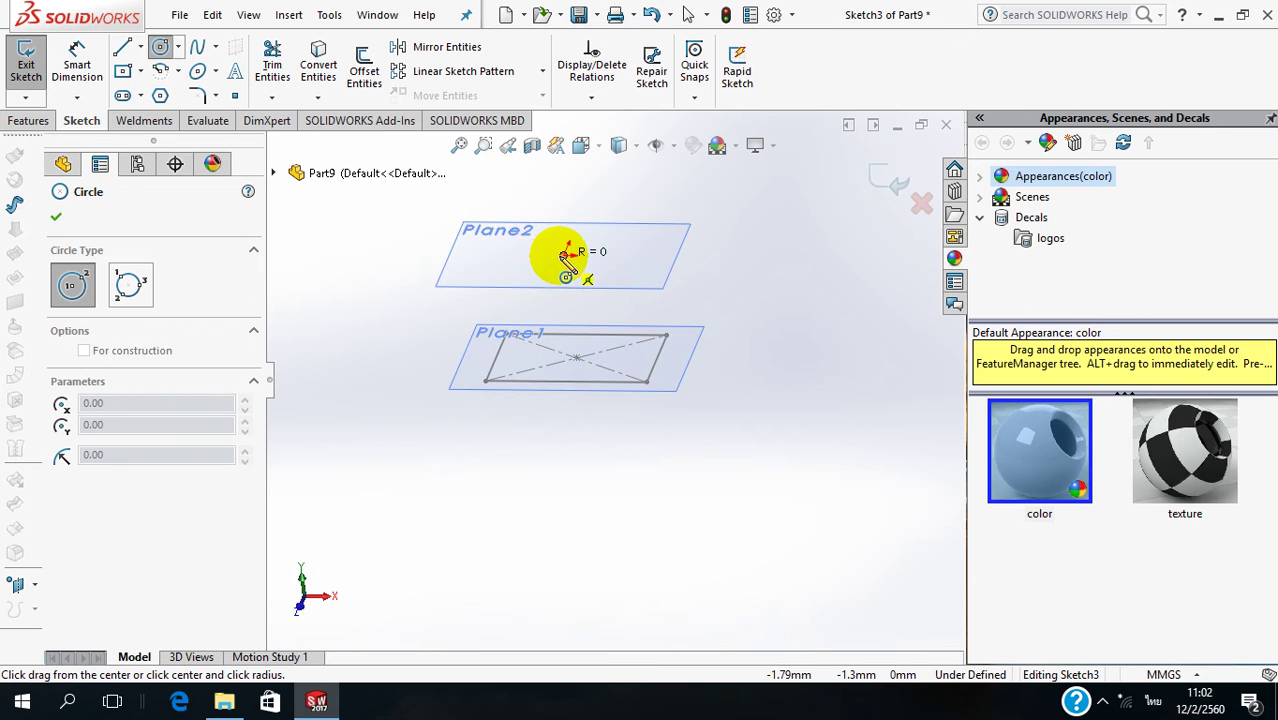
left_click(534, 266)
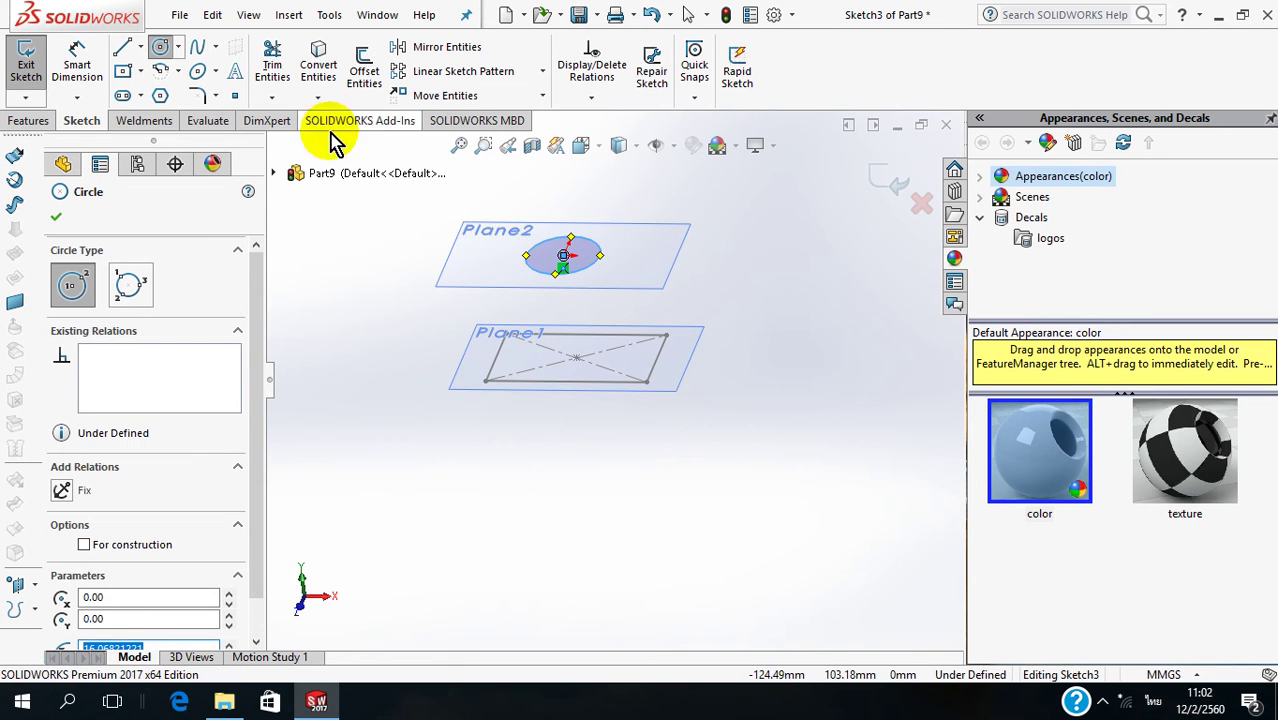
- Give the circle a 24 mm diameter and exit the sketch
left_click(82, 62)
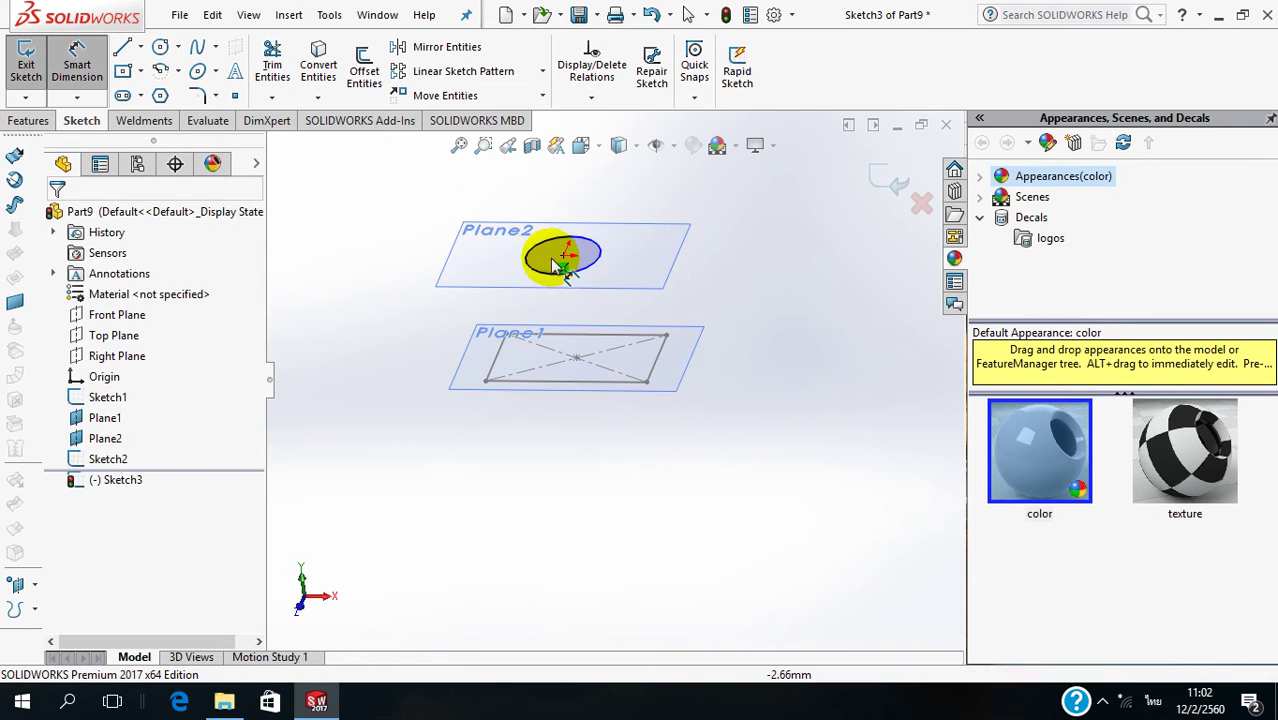
left_click(598, 272)
left_click(624, 287)
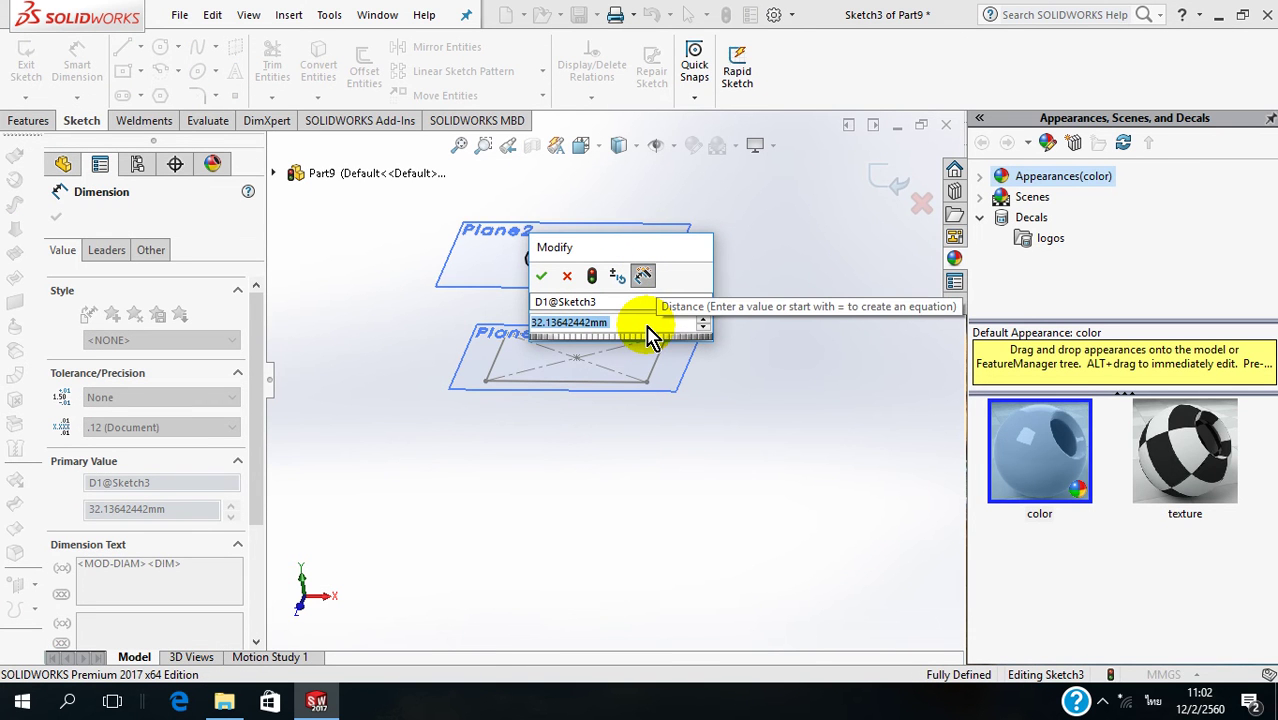
type("24")
key("Return")
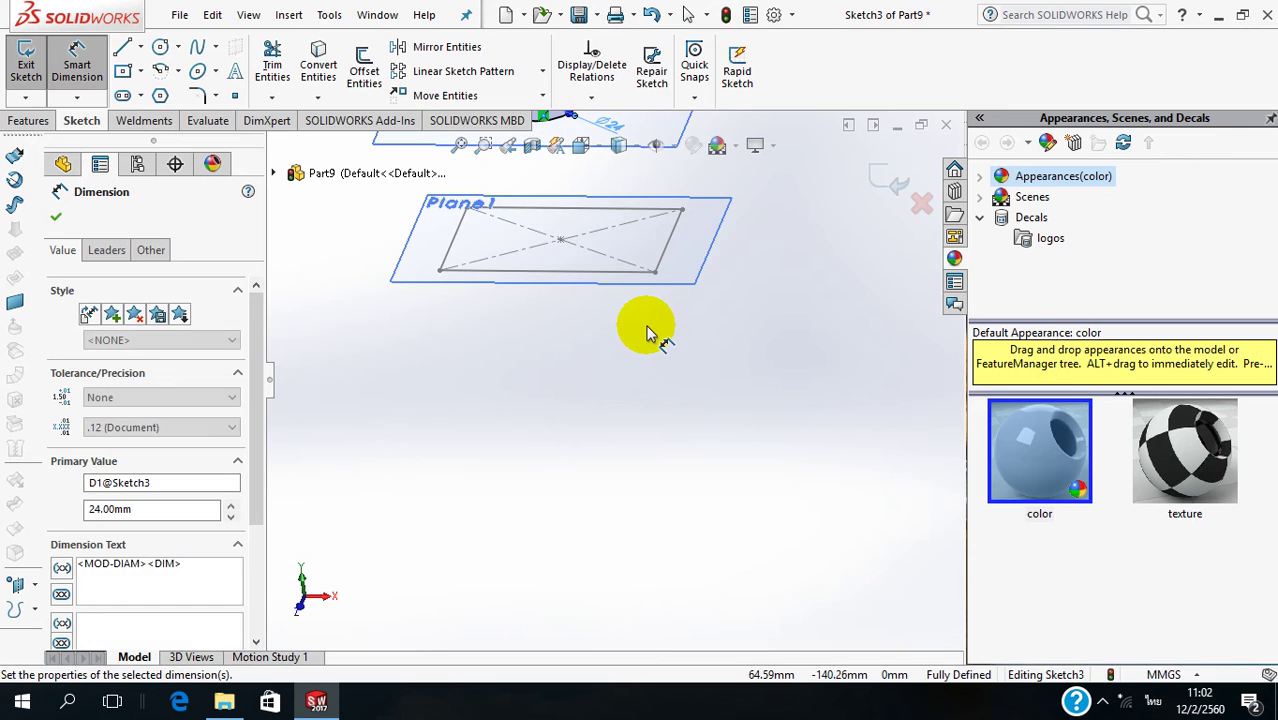
scroll(647, 333, "up", 2)
scroll(660, 330, "up", 1)
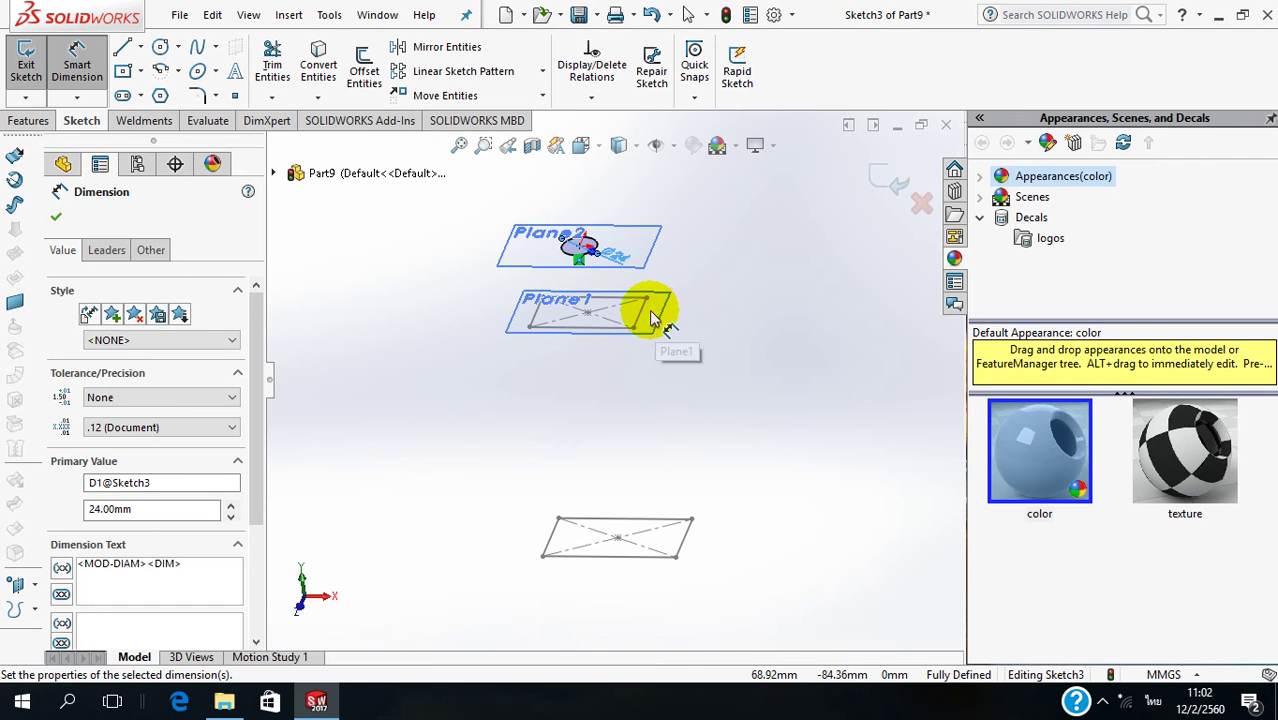
left_click(888, 181)
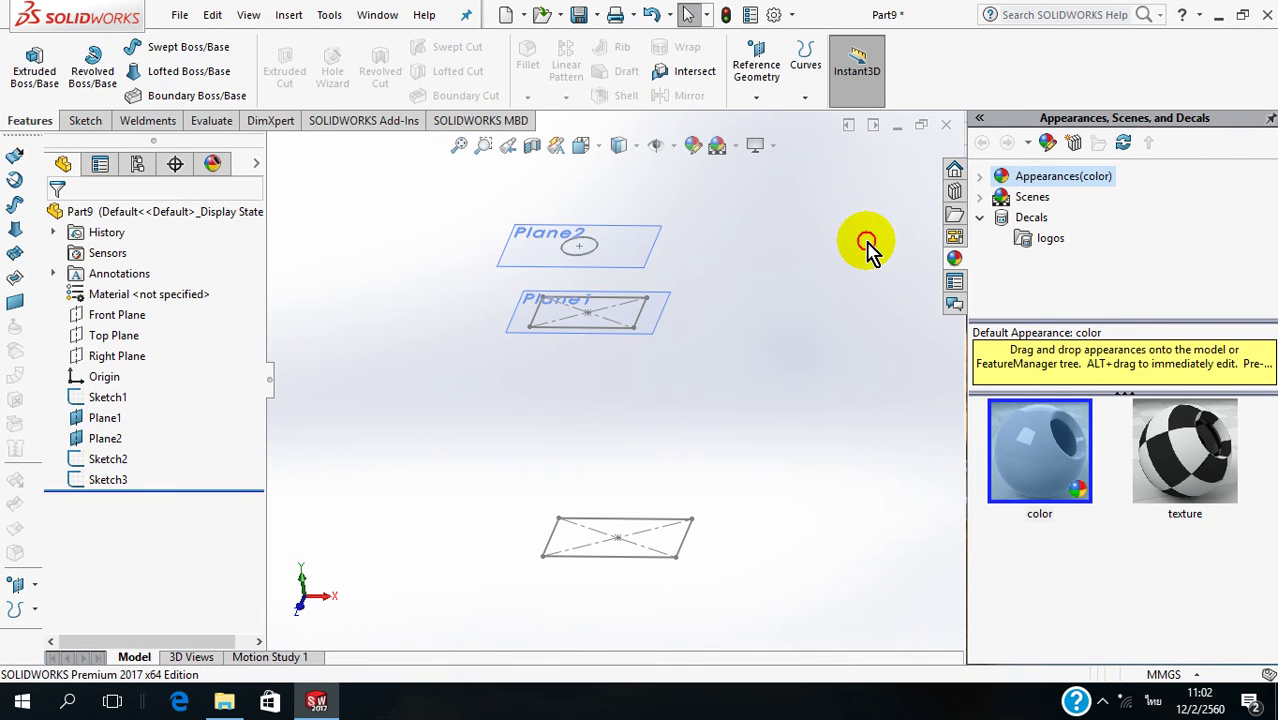
- Create Loft1 from the Sketch1 rectangle to the Sketch2 rectangle on Plane1
scroll(860, 275, "up", 2)
scroll(700, 262, "down", 1)
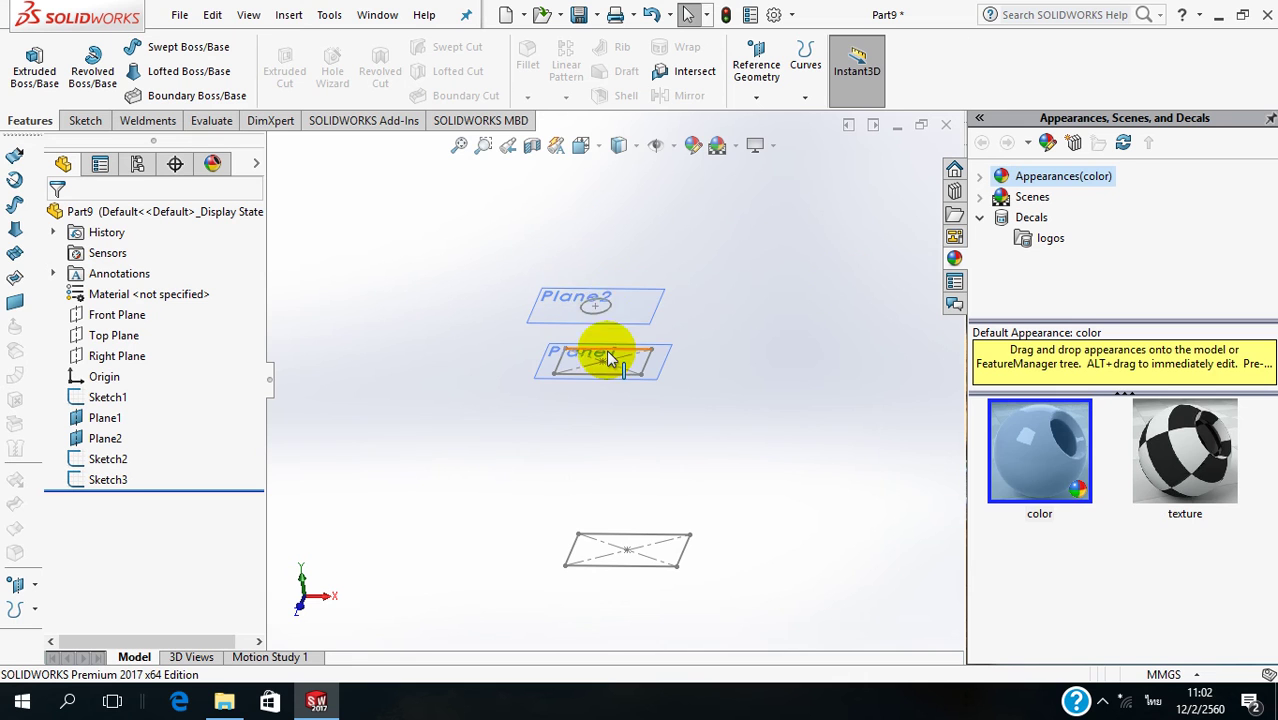
left_click(175, 79)
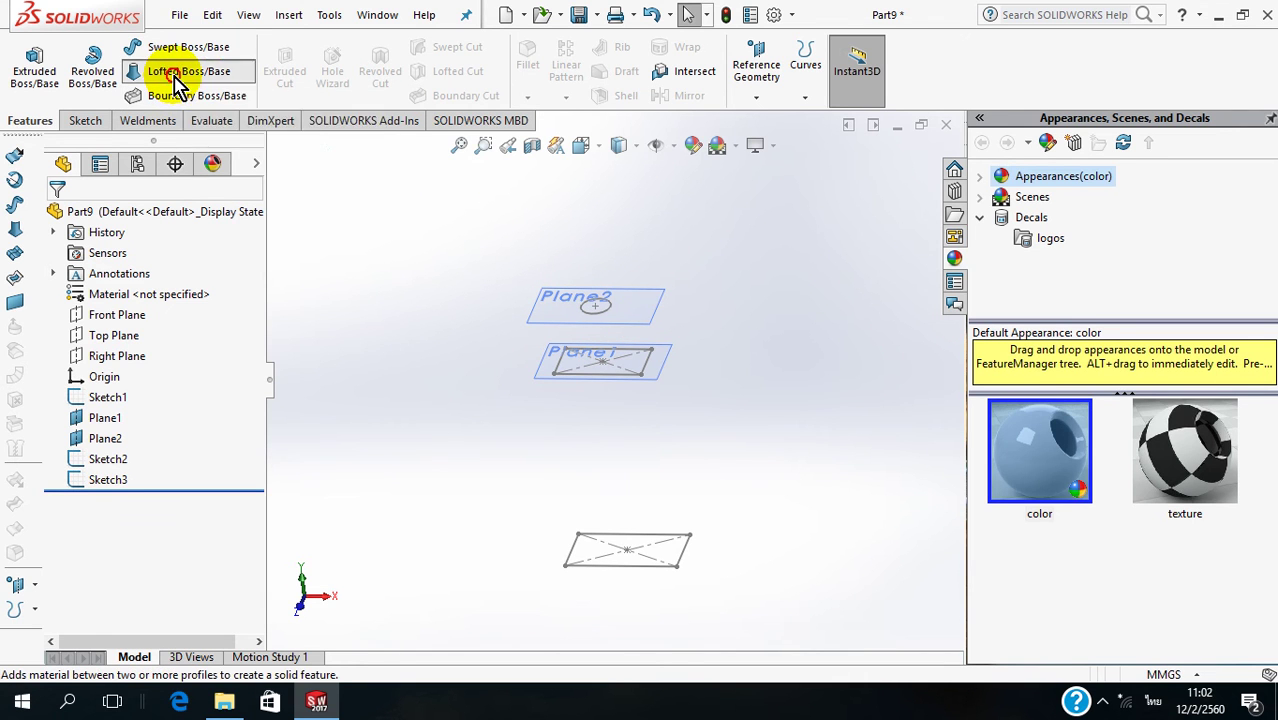
left_click(645, 565)
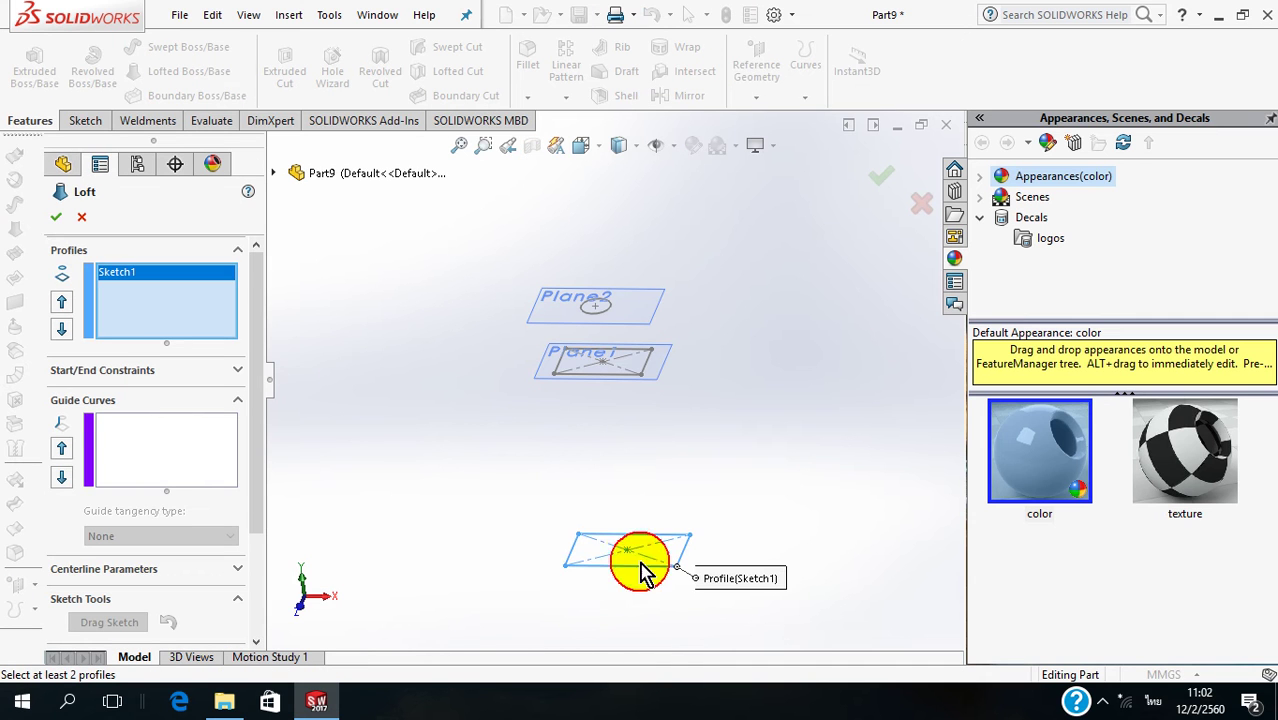
left_click(607, 377)
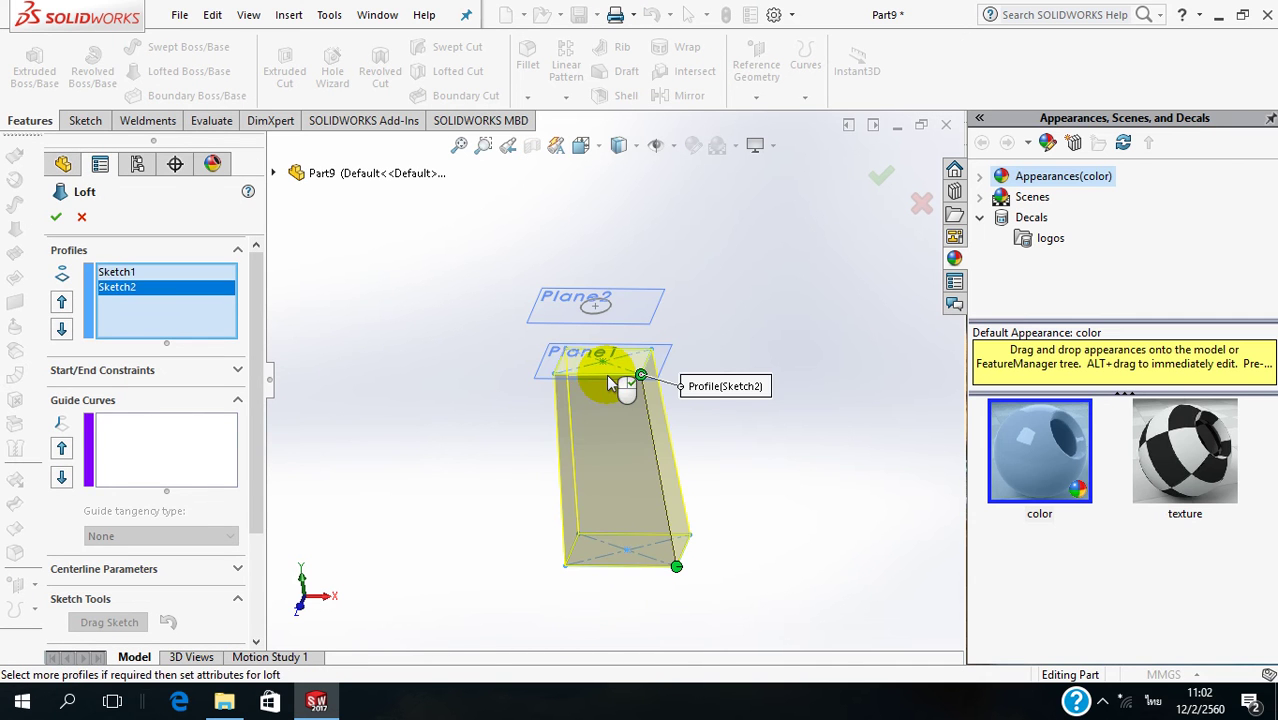
left_click(57, 218)
- Extrude the Plane2 circle 20 mm (Blind) into the neck cylinder
scroll(499, 322, "down", 2)
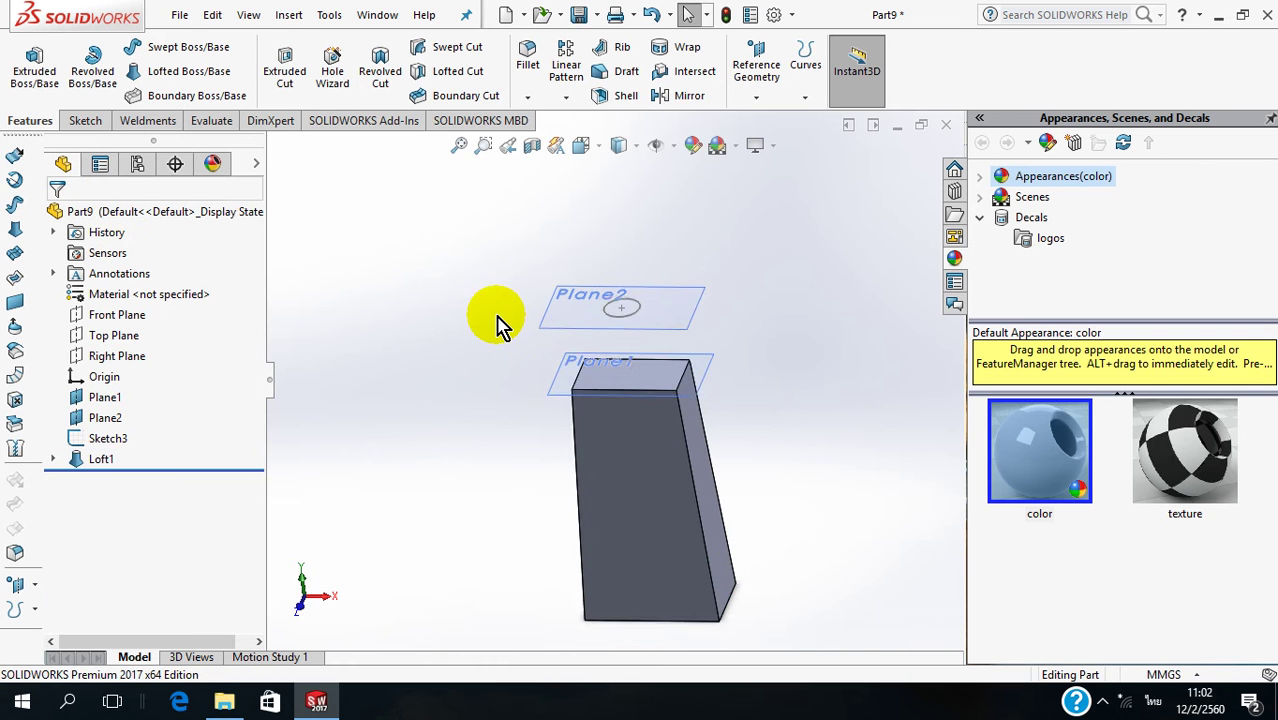
scroll(499, 322, "down", 2)
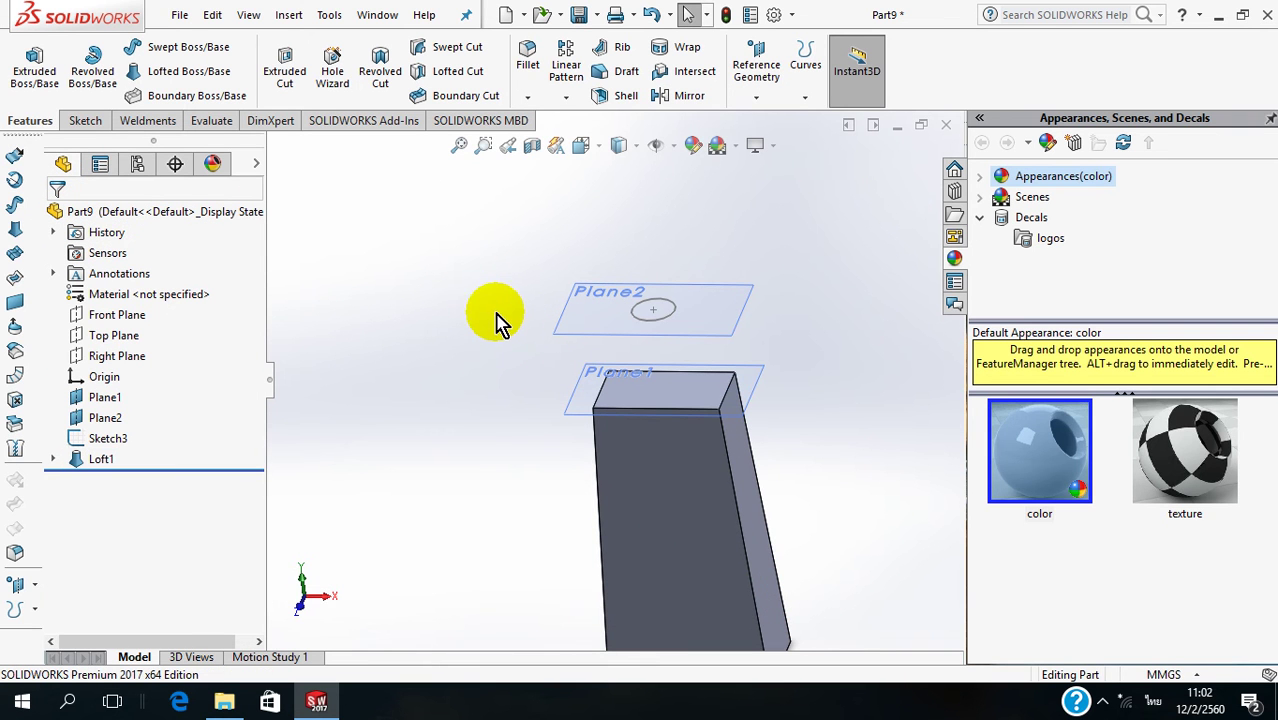
left_click(40, 72)
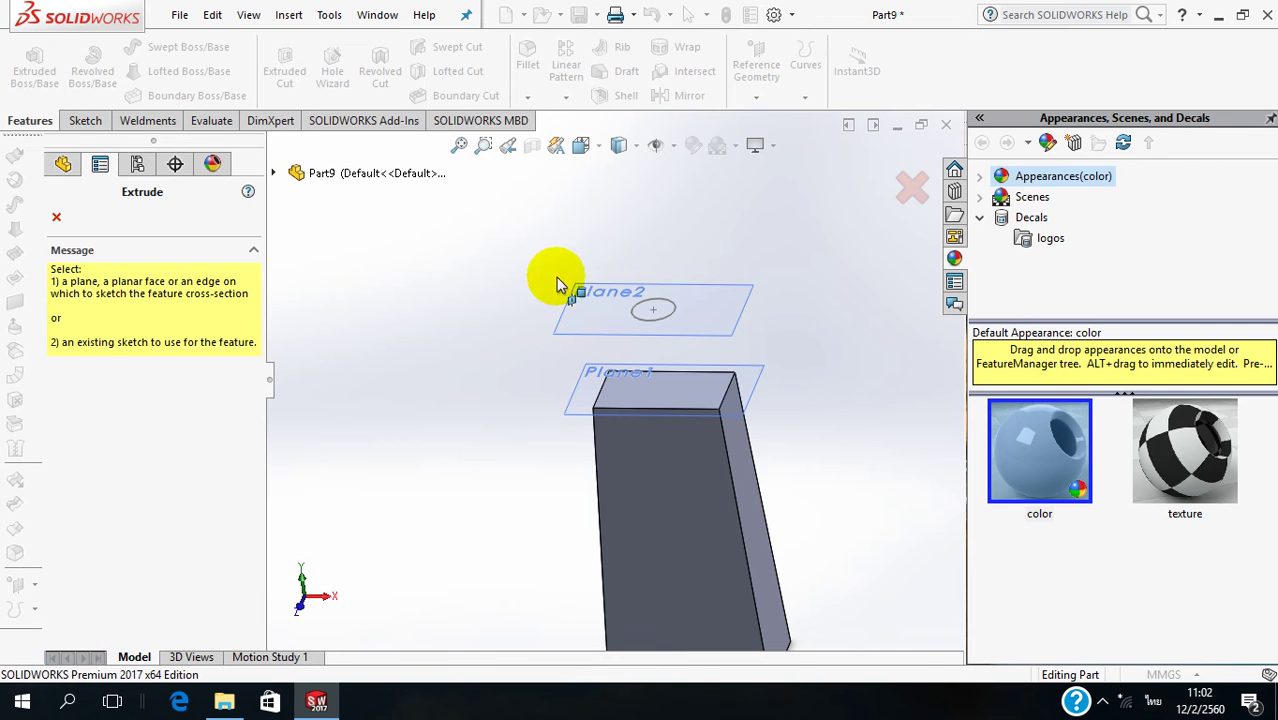
left_click(643, 320)
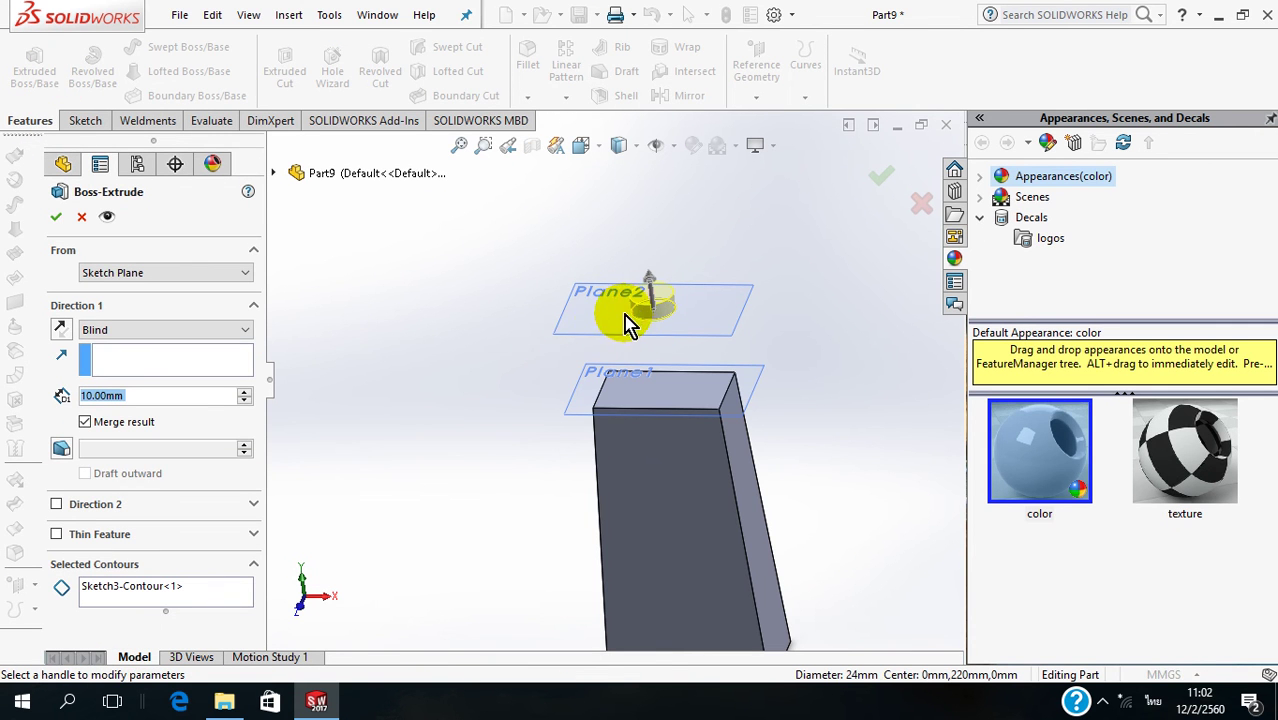
type("20")
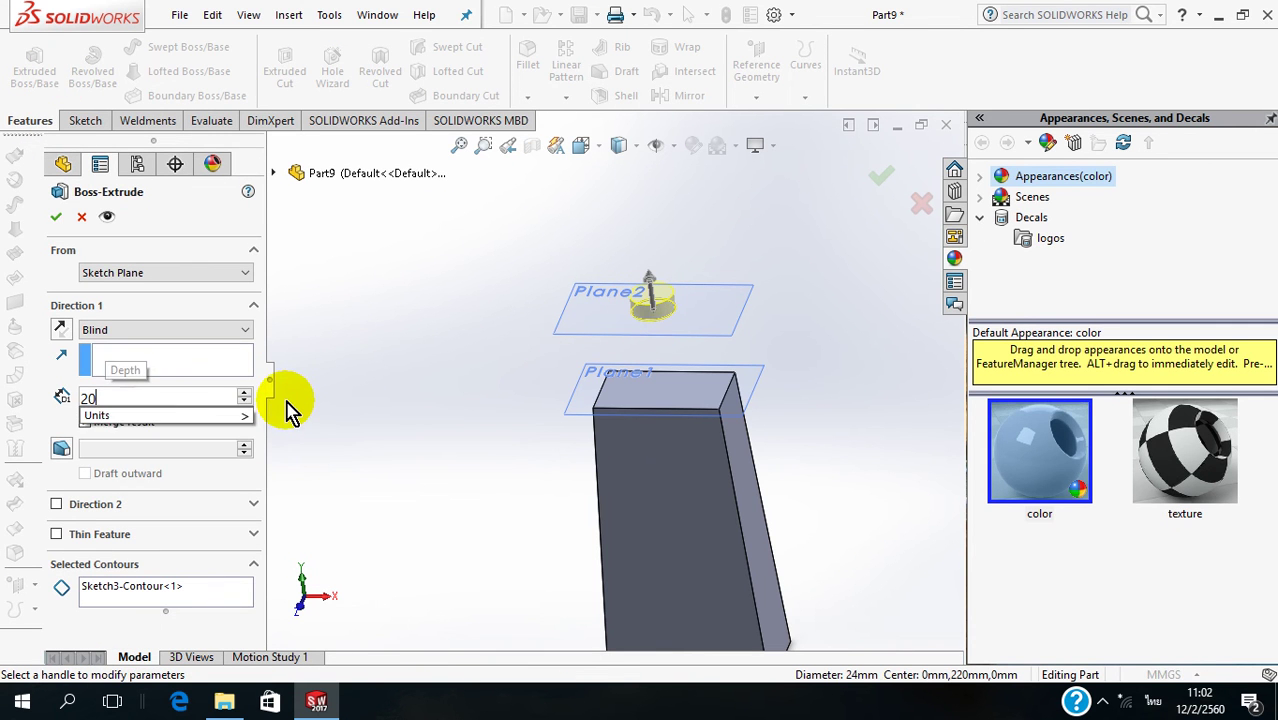
key("Return")
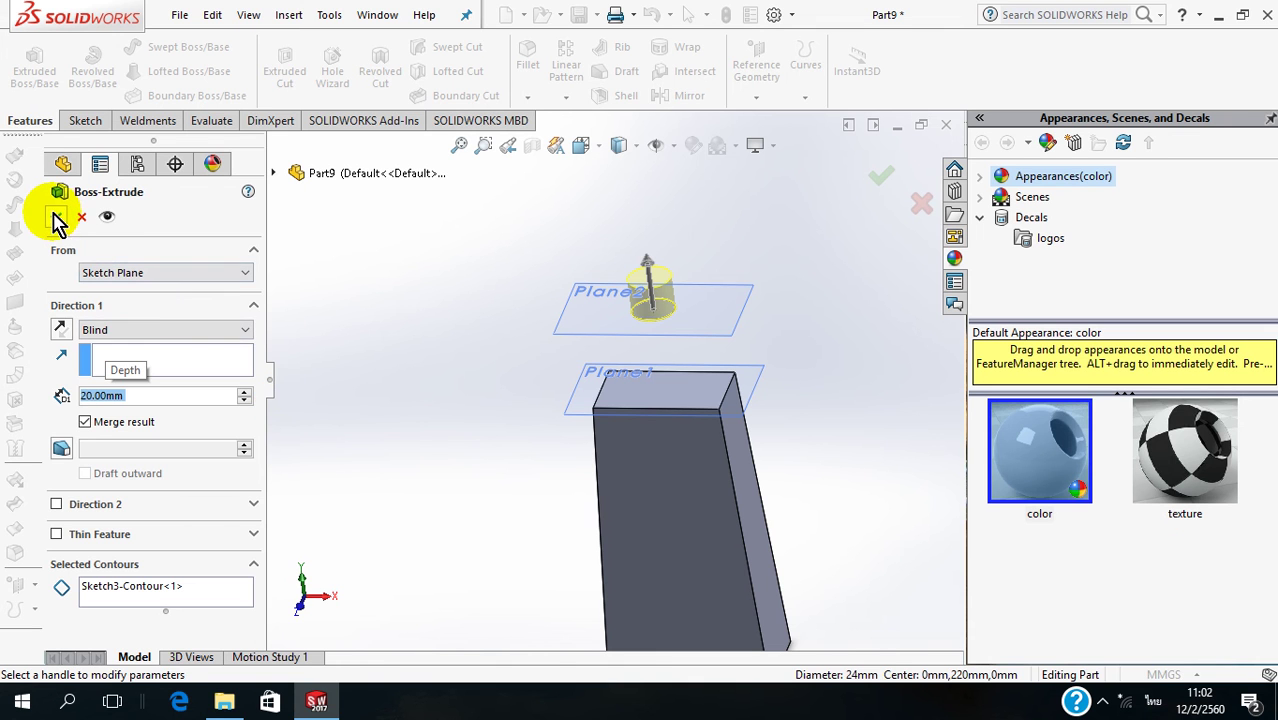
left_click(56, 216)
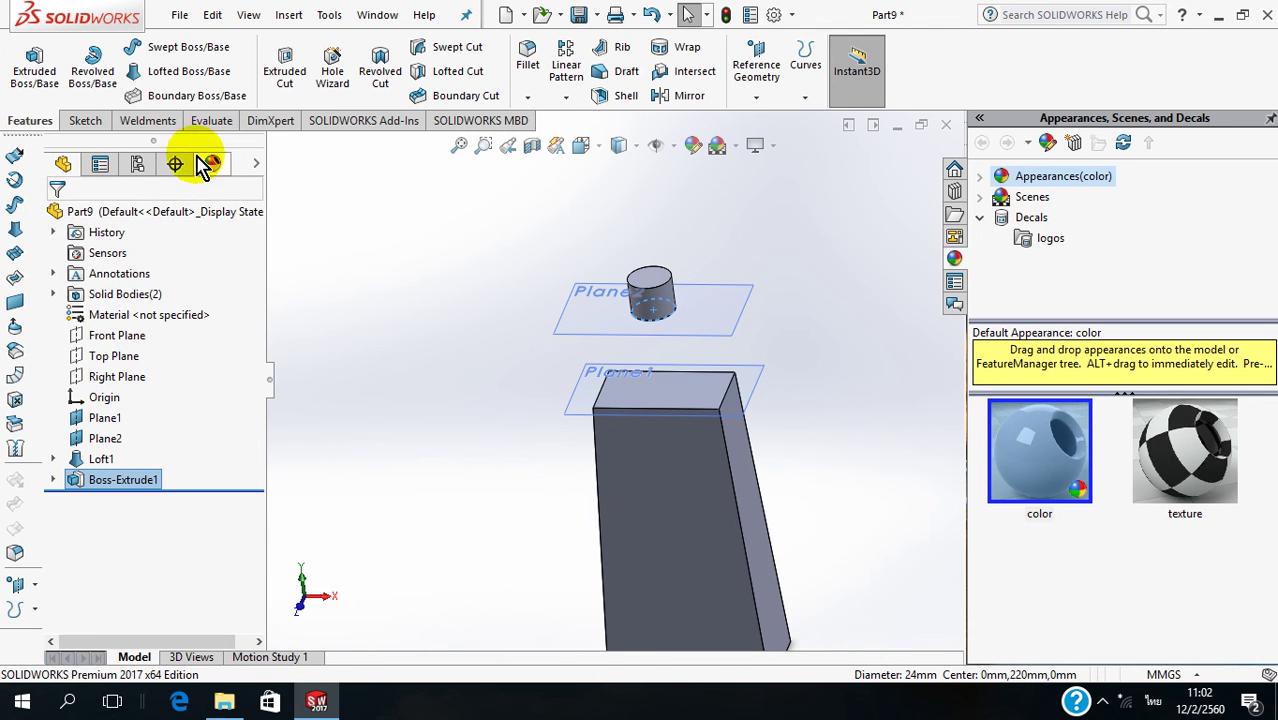
- Create Loft2 from Loft1's top face to the cylinder's bottom face
left_click(170, 75)
left_click(673, 397)
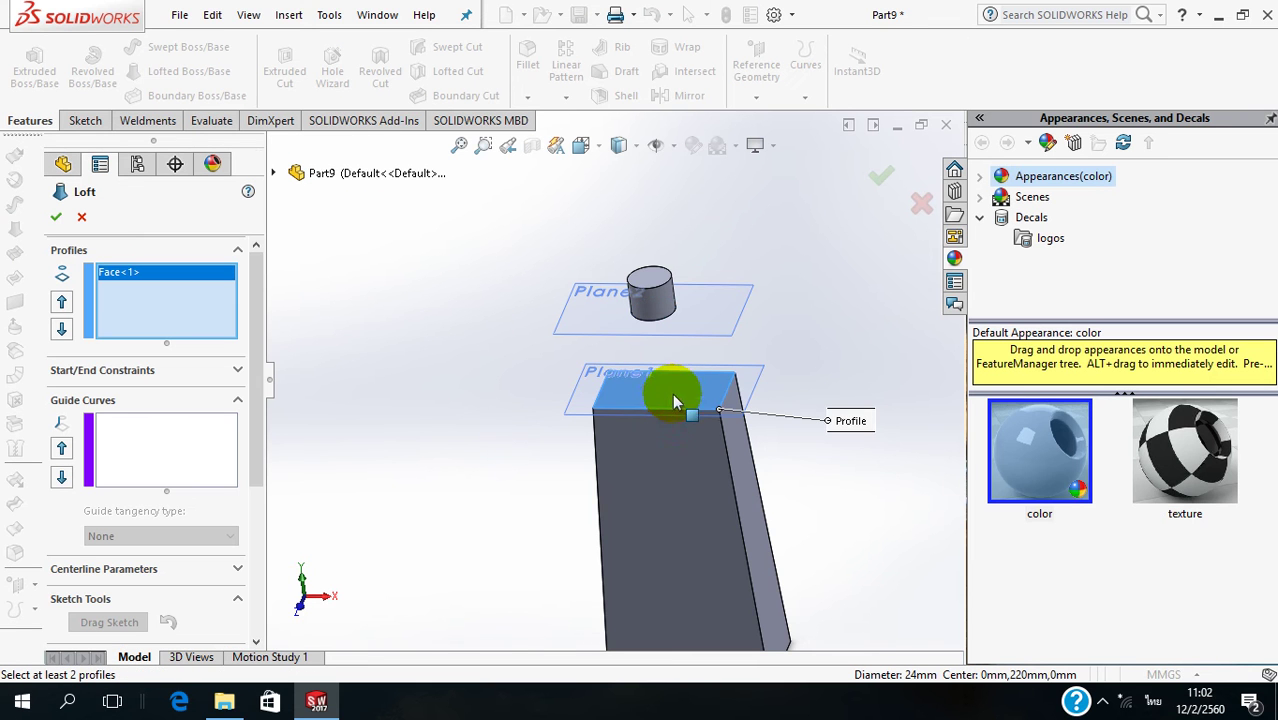
middle_click_drag(648, 448, 648, 345)
scroll(648, 345, "down", 2)
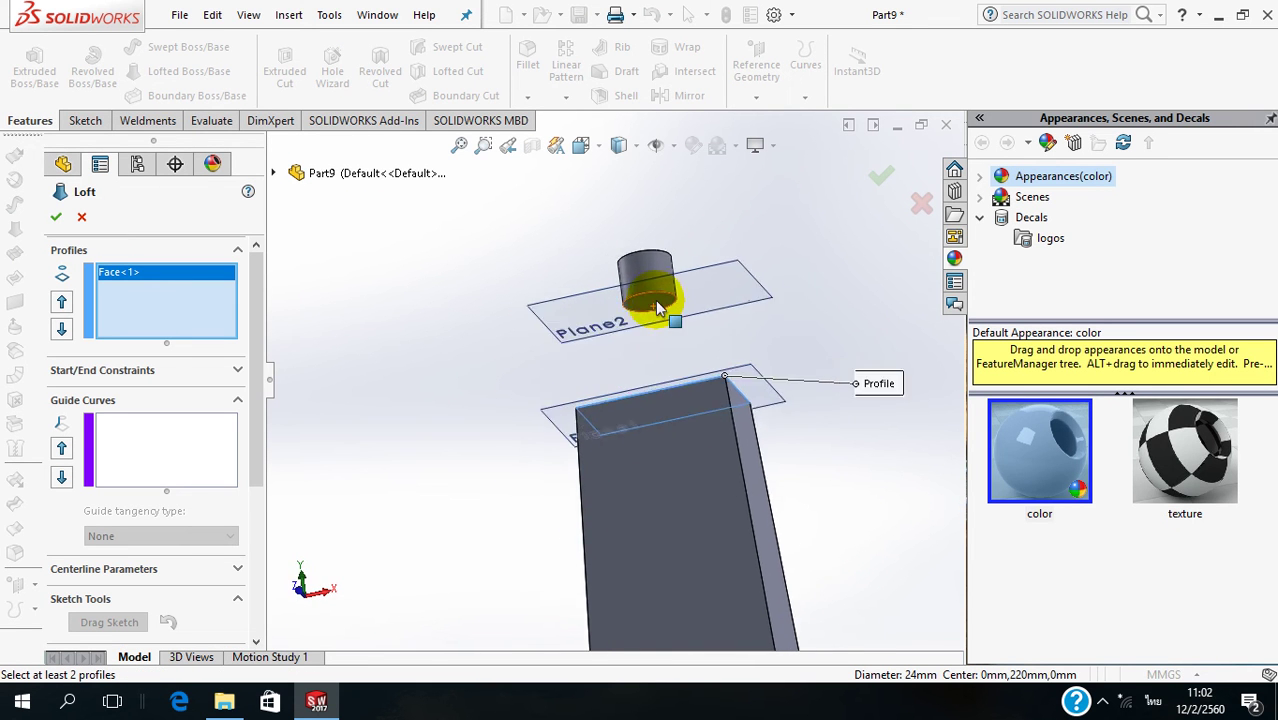
scroll(643, 320, "down", 3)
left_click(641, 316)
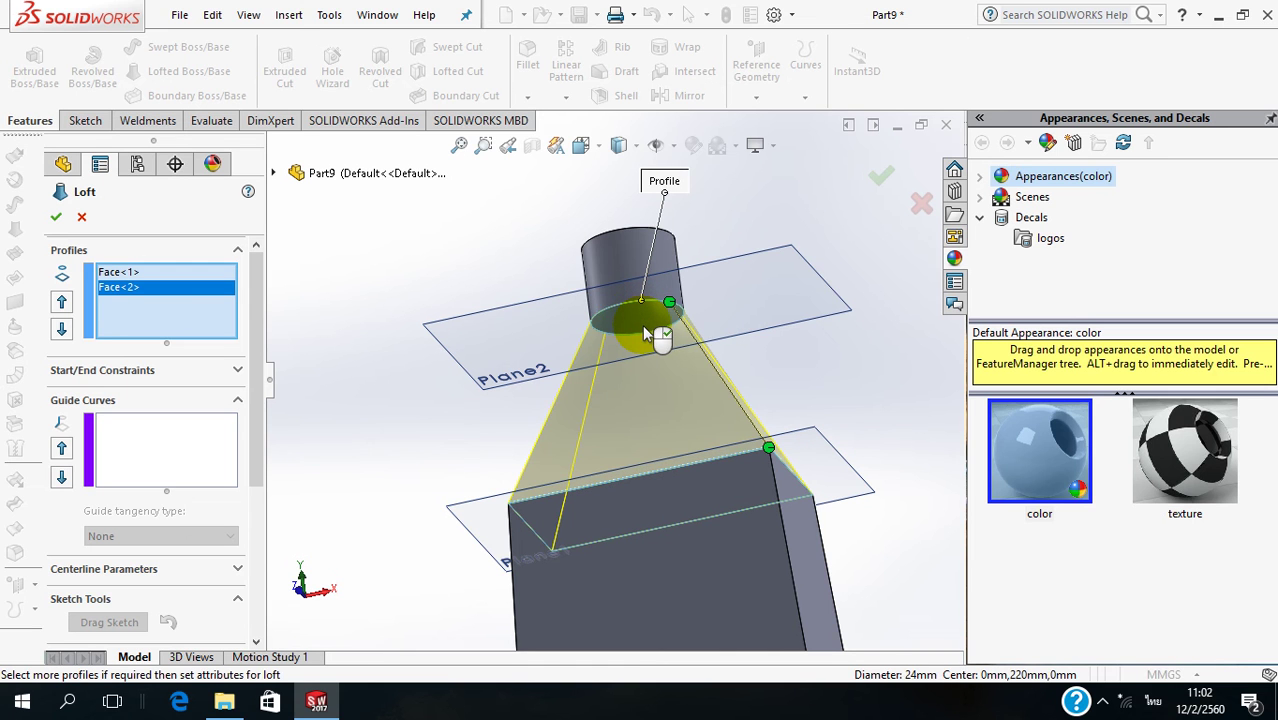
left_click(877, 190)
scroll(826, 251, "up", 3)
scroll(826, 251, "up", 2)
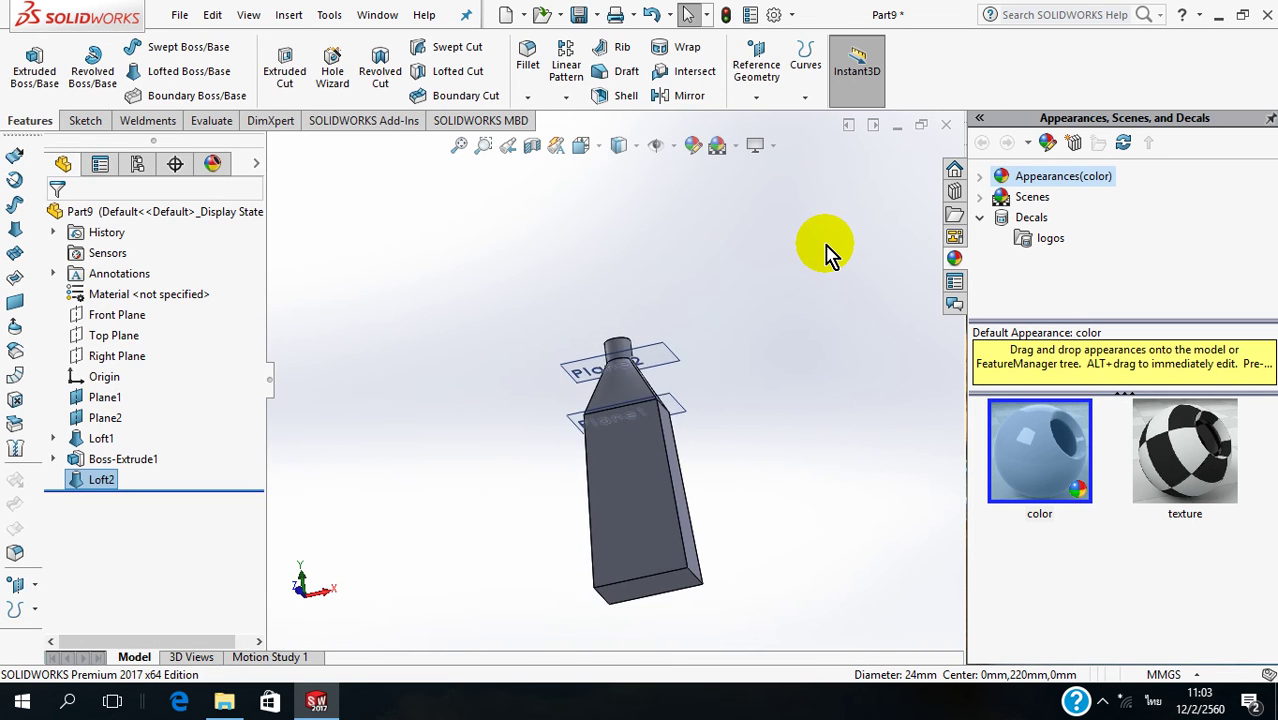
middle_click_drag(747, 590, 785, 400)
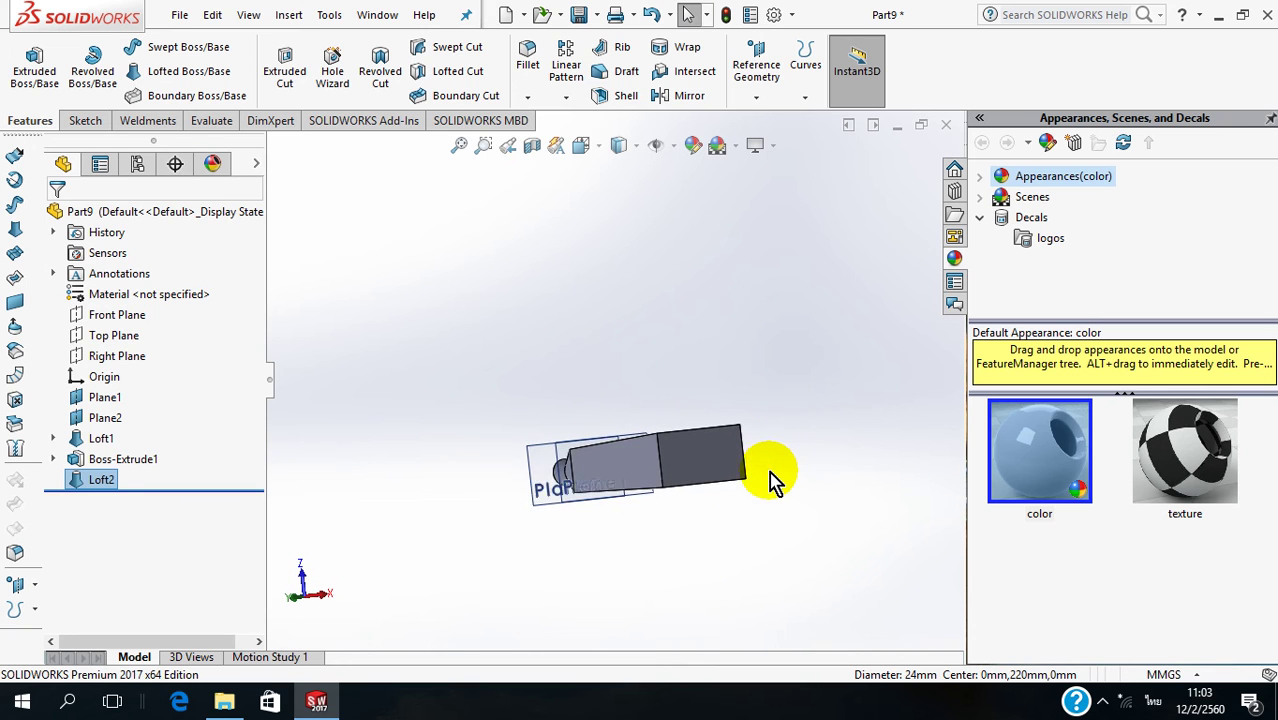
scroll(770, 480, "down", 3)
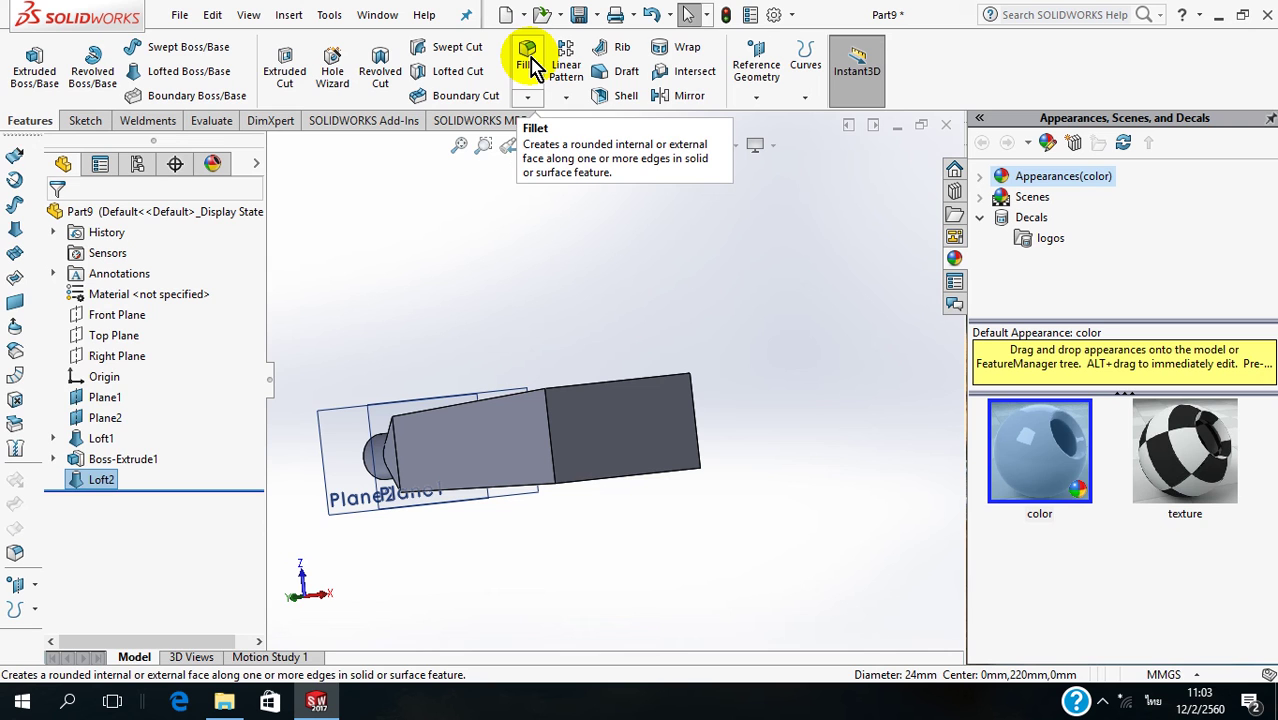
- Fillet the bottle body's end face with a 10 mm radius
left_click(531, 55)
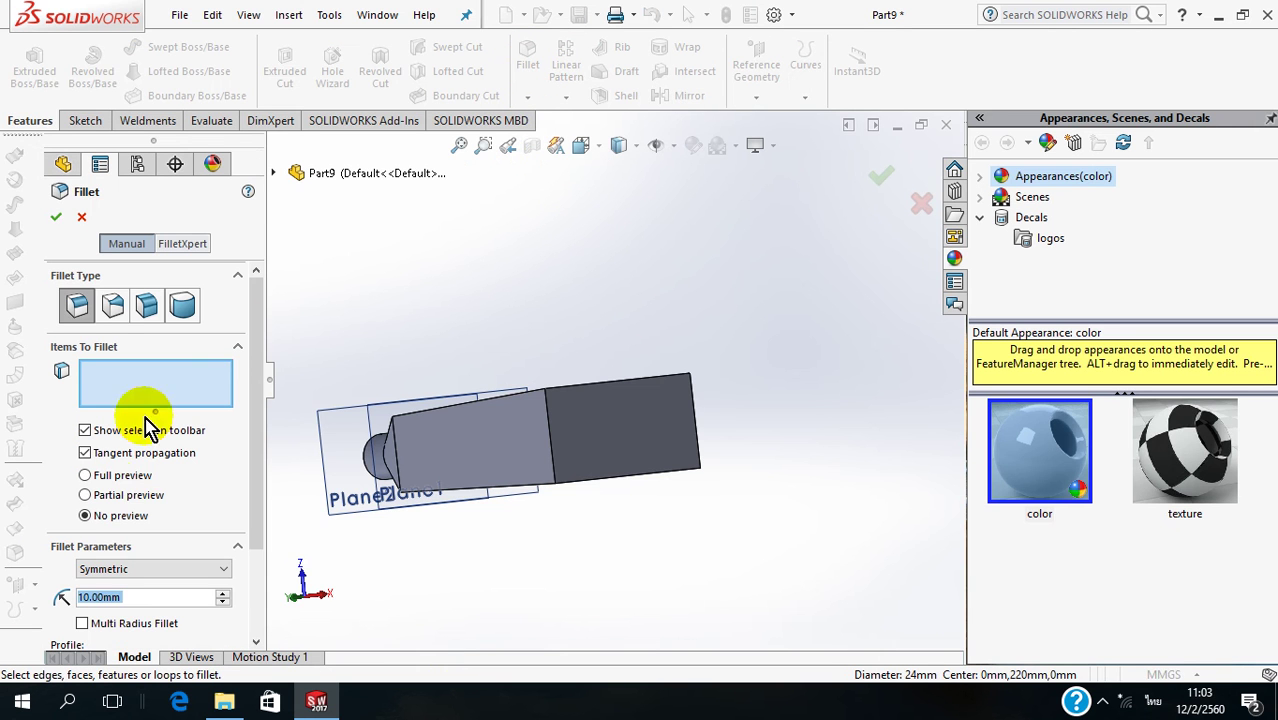
left_click(630, 425)
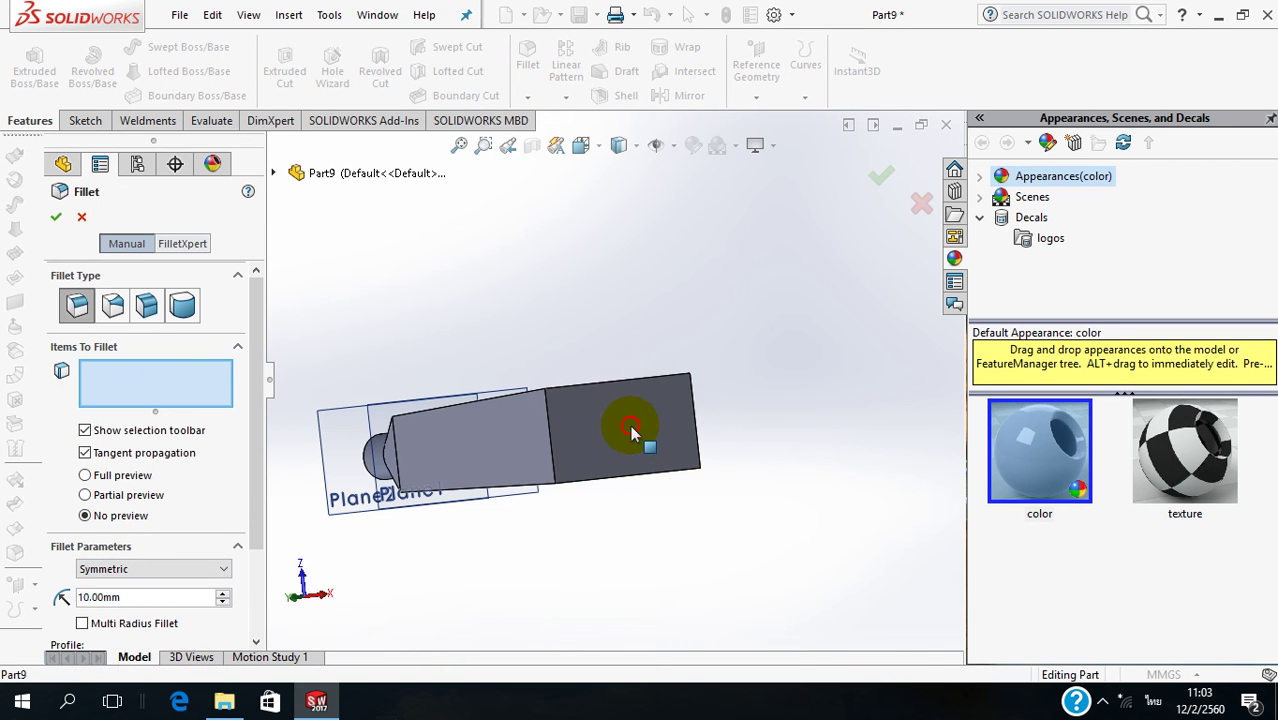
left_click(58, 225)
- Start an 18 mm fillet on the shoulder edge at the neck's base
mouse_move(599, 371)
middle_mouse_down()
mouse_move(579, 471)
mouse_move(625, 620)
mouse_move(713, 585)
middle_mouse_up()
mouse_move(476, 222)
middle_mouse_down()
mouse_move(462, 217)
mouse_move(473, 250)
middle_mouse_up()
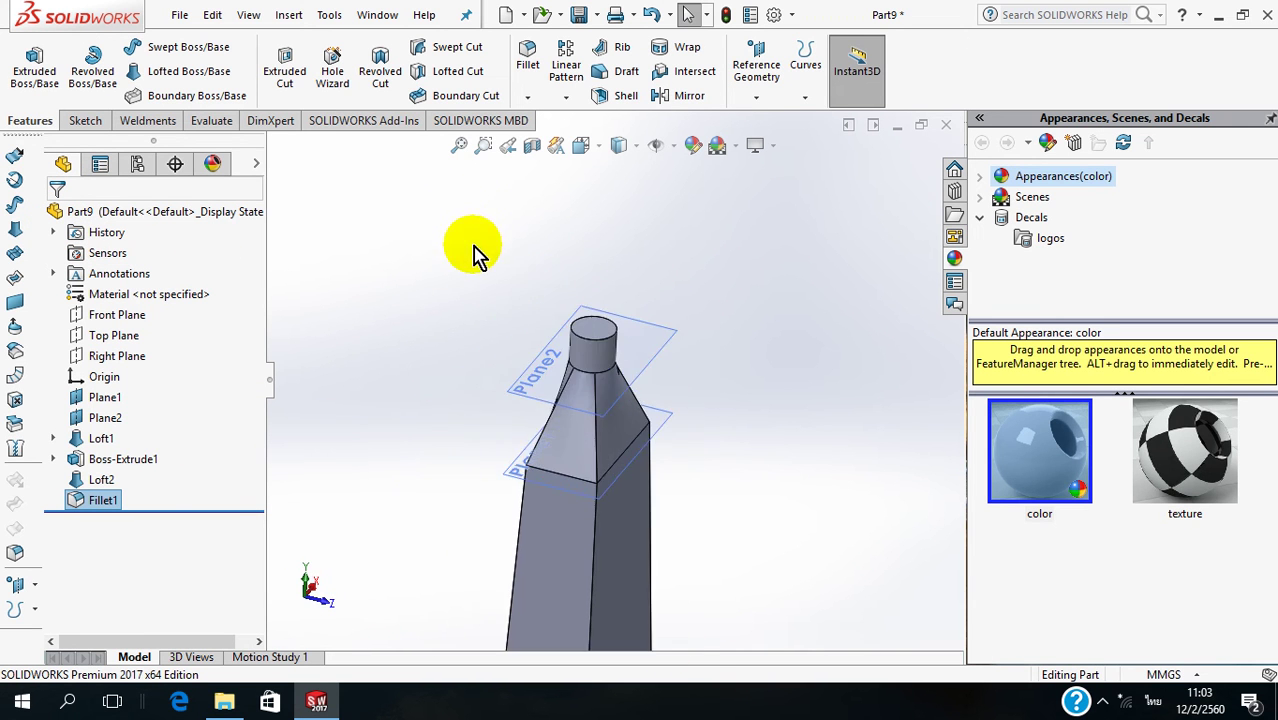
scroll(658, 430, "down", 2)
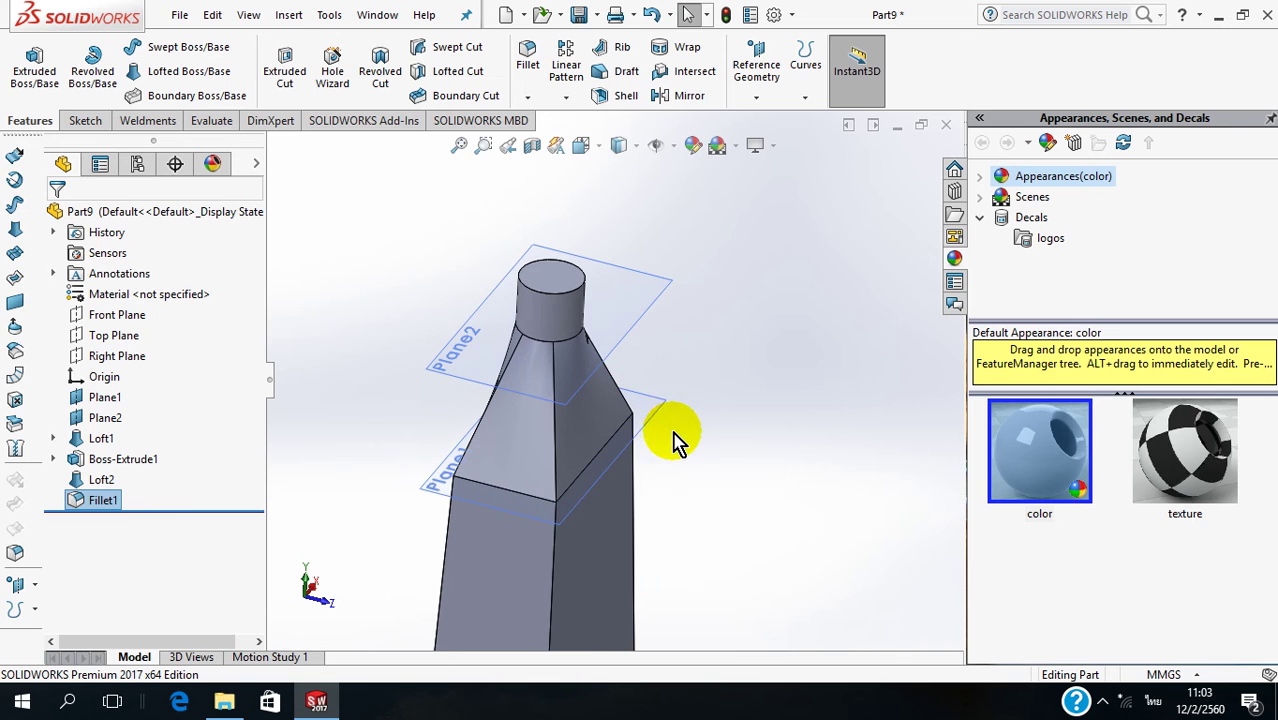
left_click(527, 64)
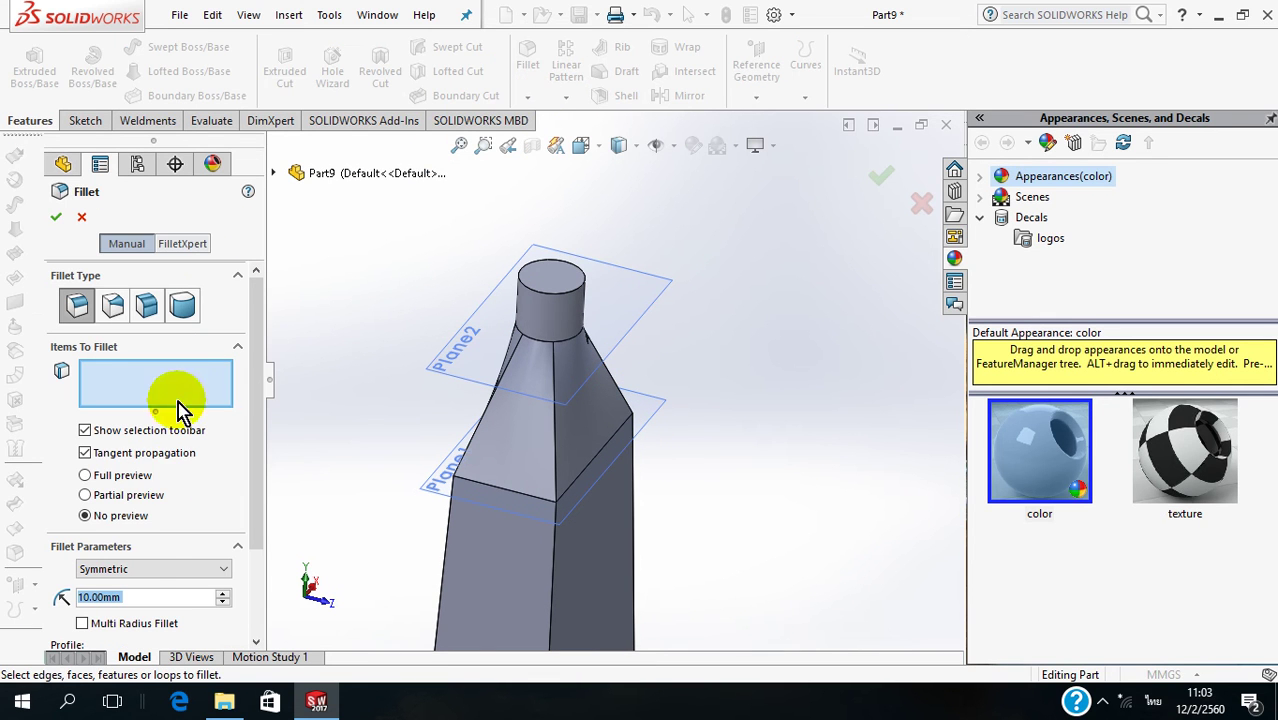
type("1")
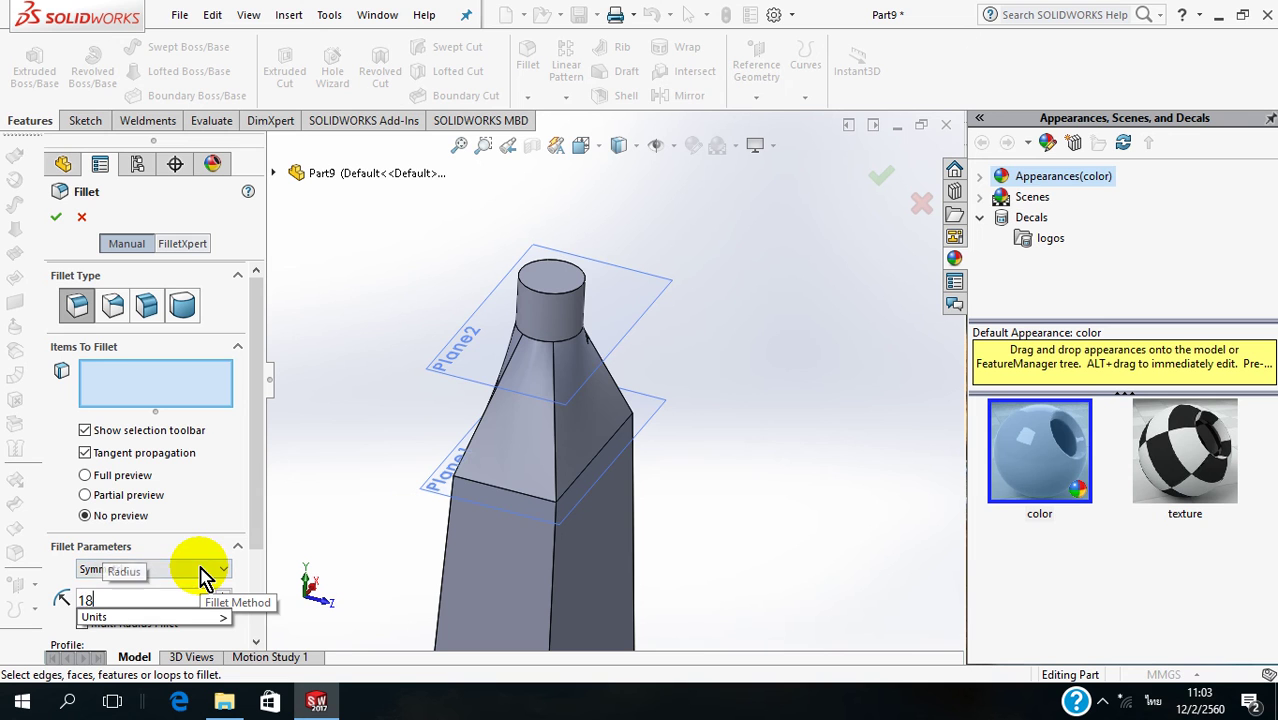
left_click(573, 342)
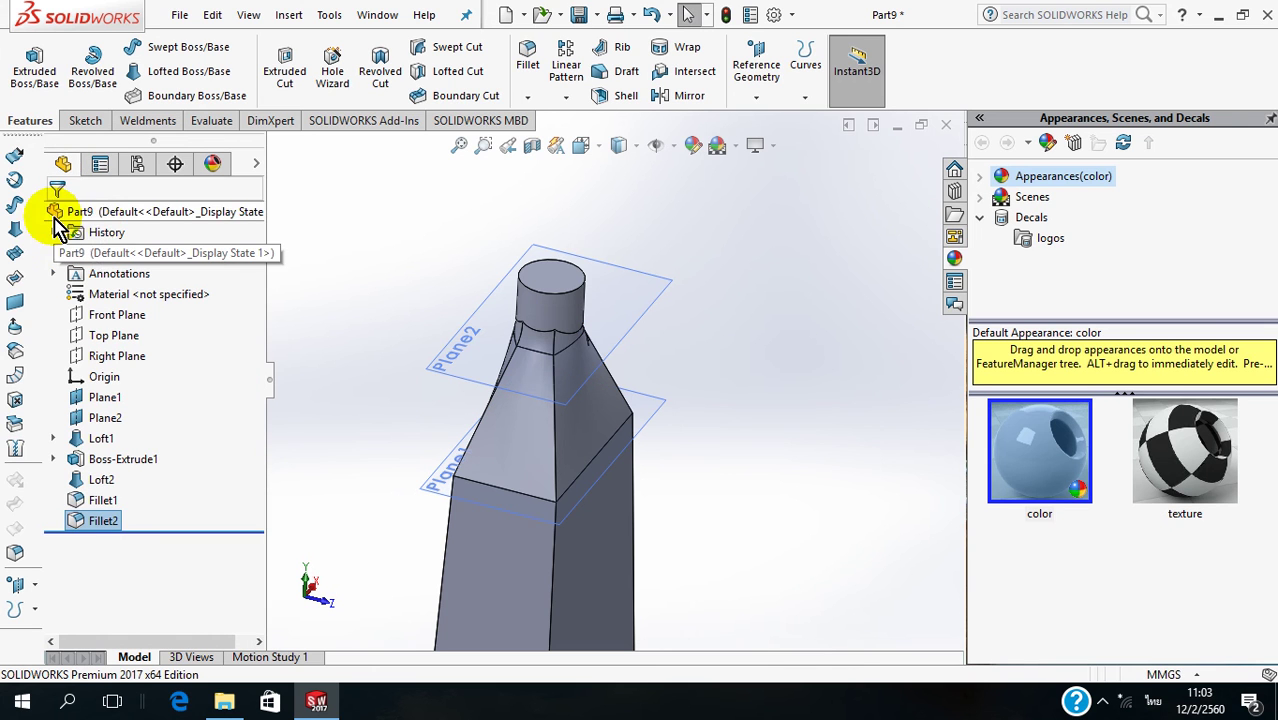
- Round the four tapered shoulder edges with a 15 mm fillet (Fillet3)
left_click(528, 58)
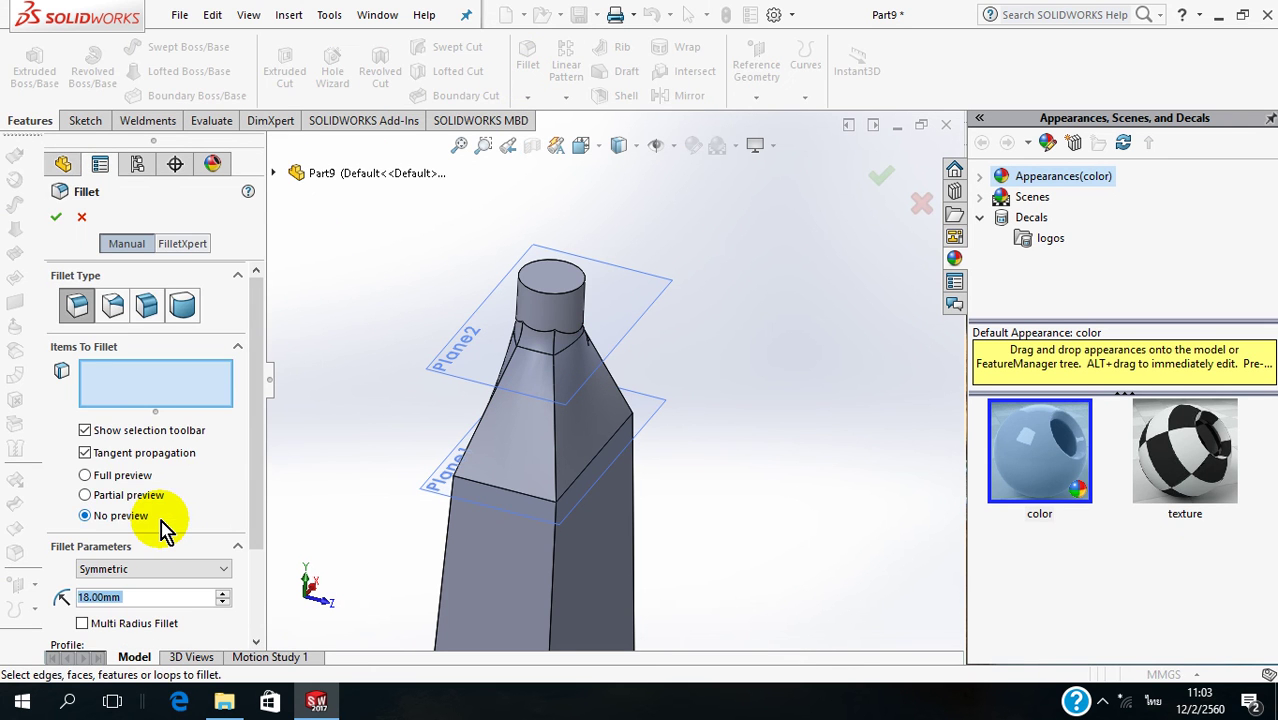
type("1")
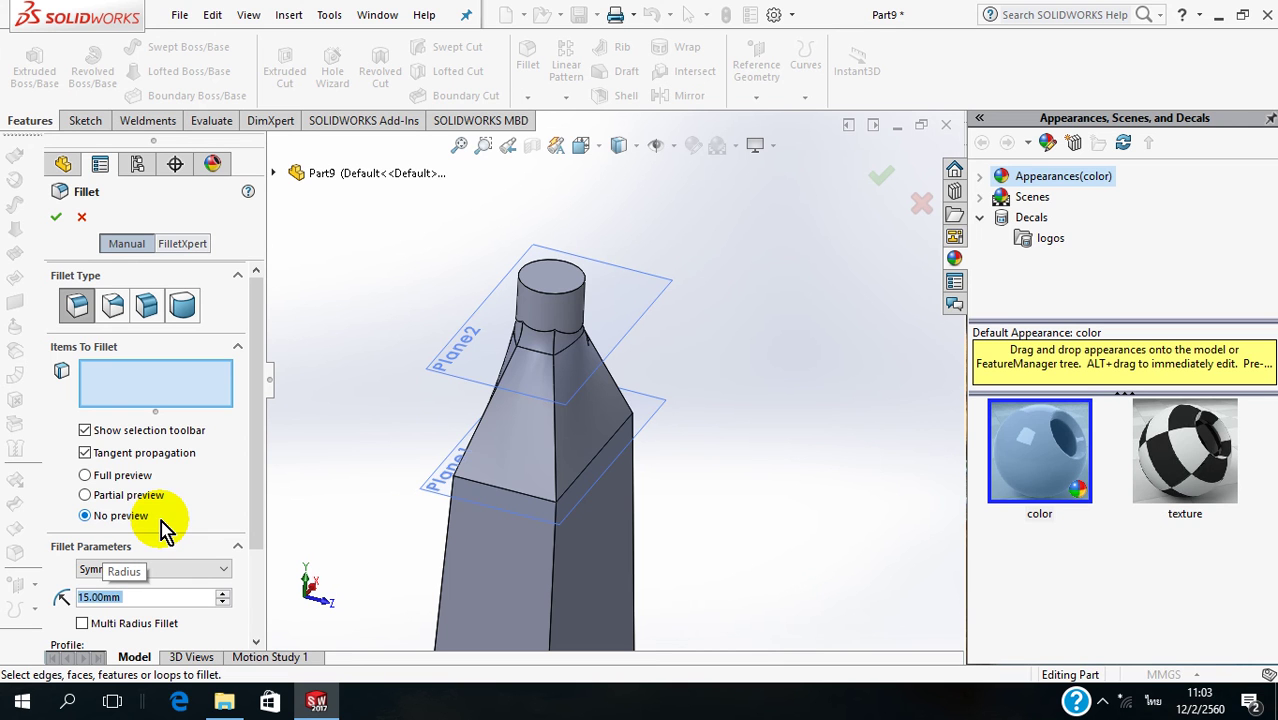
left_click(490, 488)
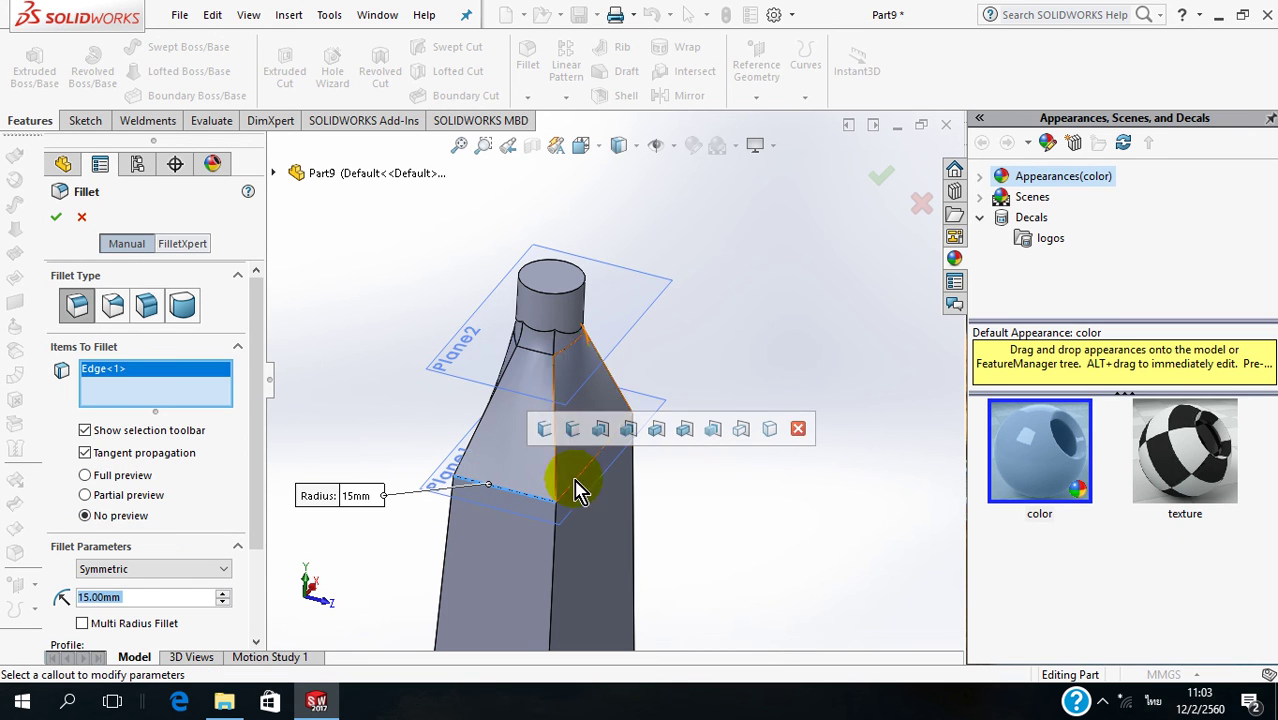
left_click(590, 465)
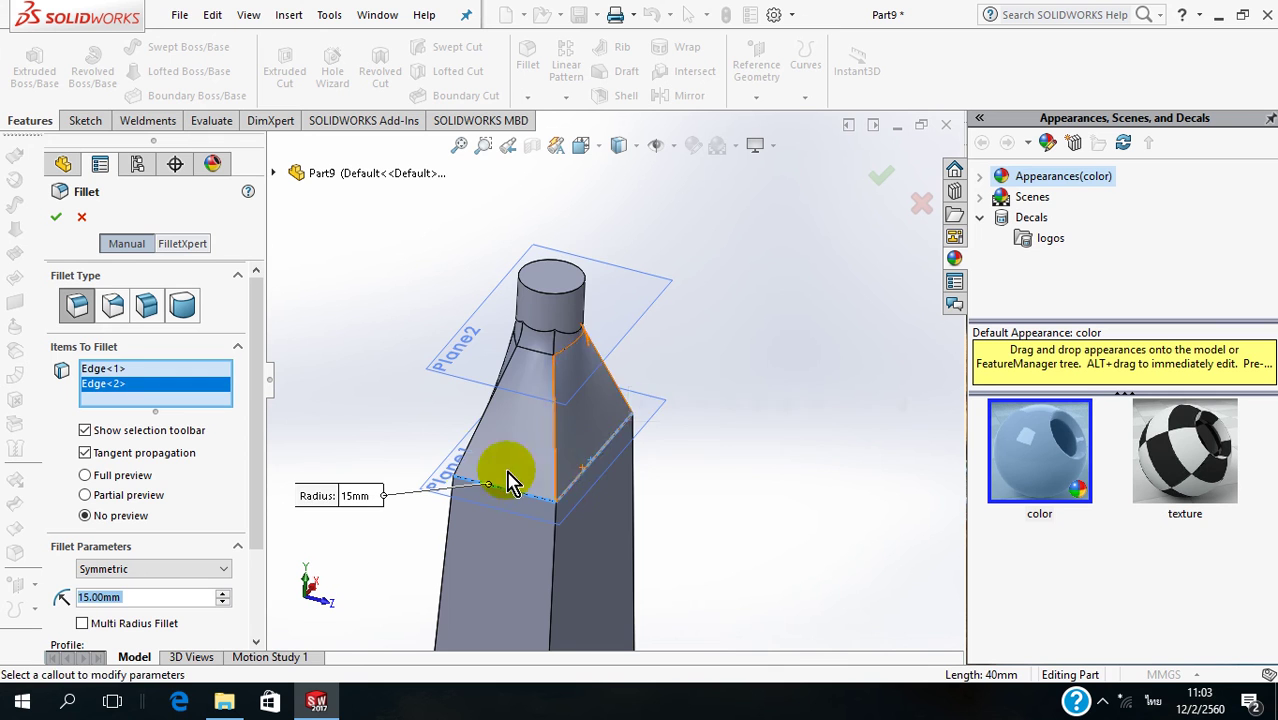
key("Down")
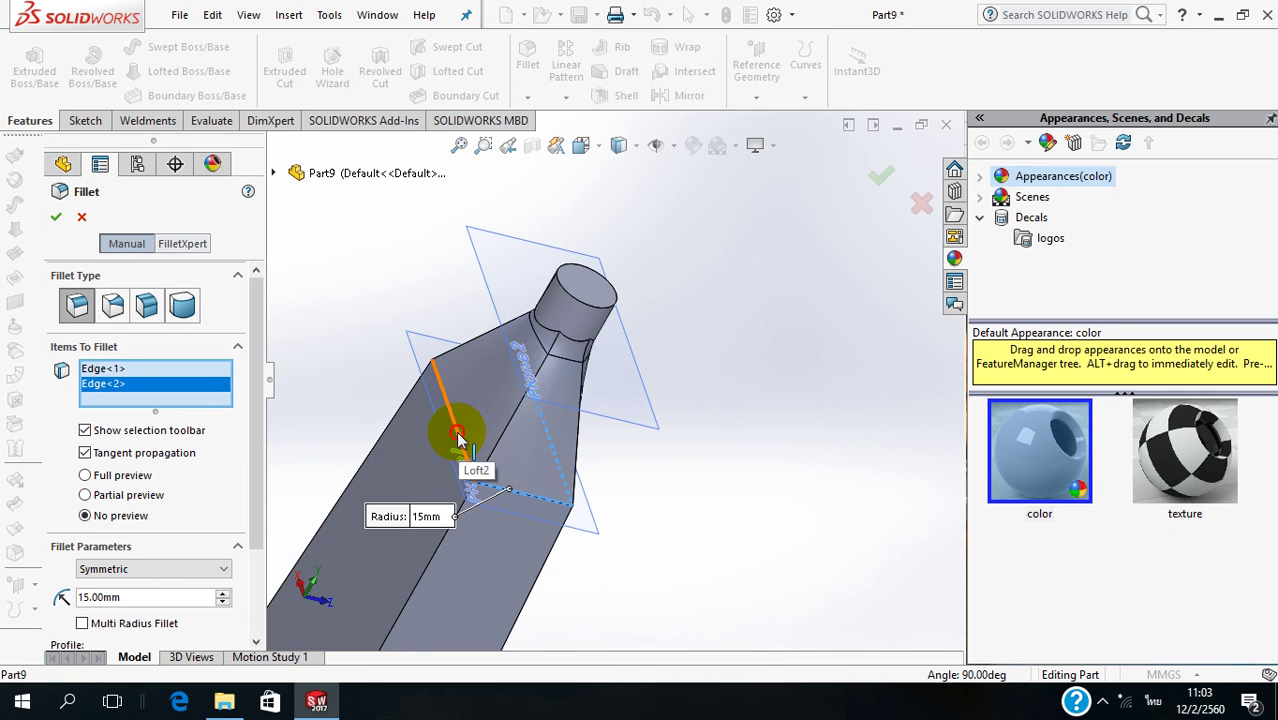
left_click(458, 437)
key("Up")
key("Up")
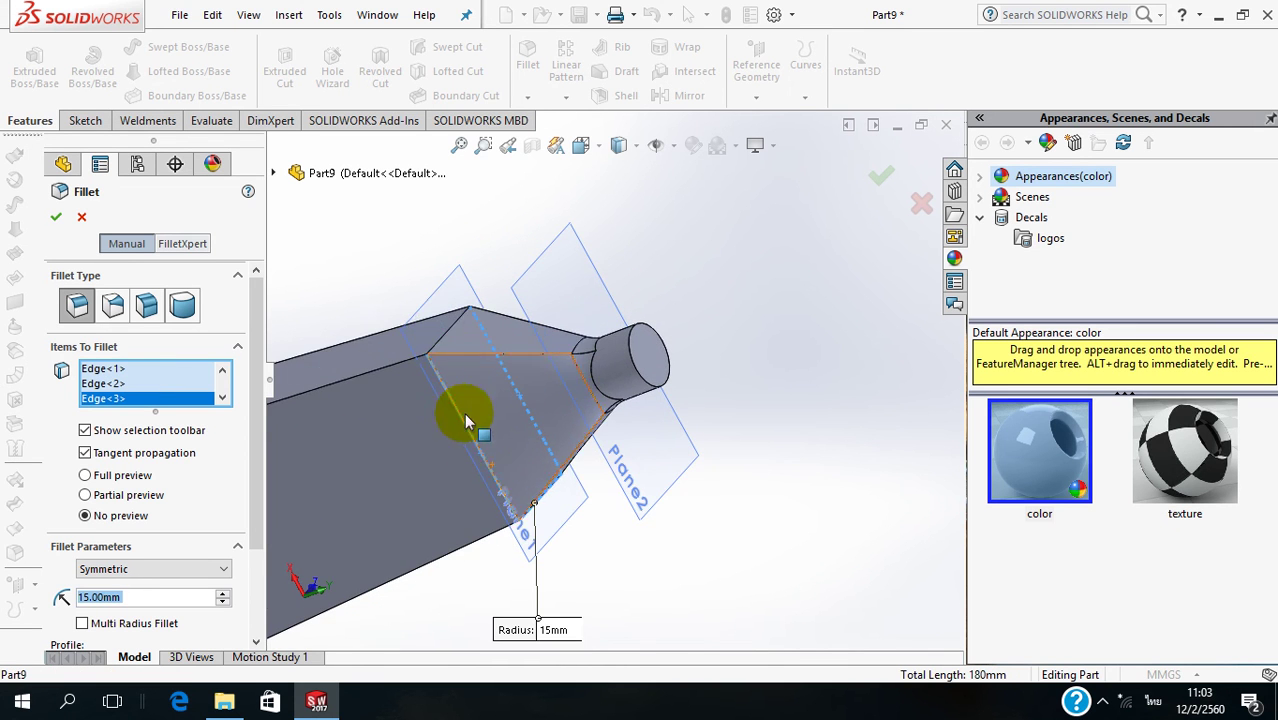
left_click(451, 338)
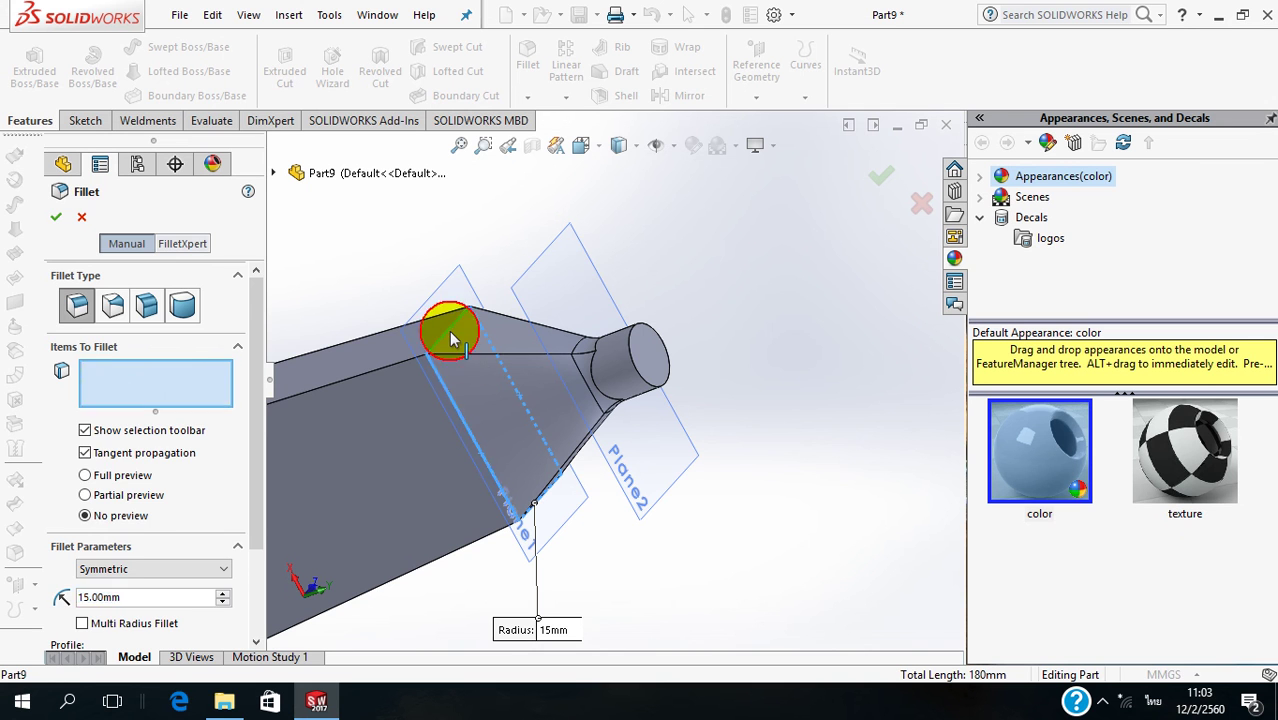
left_click(60, 222)
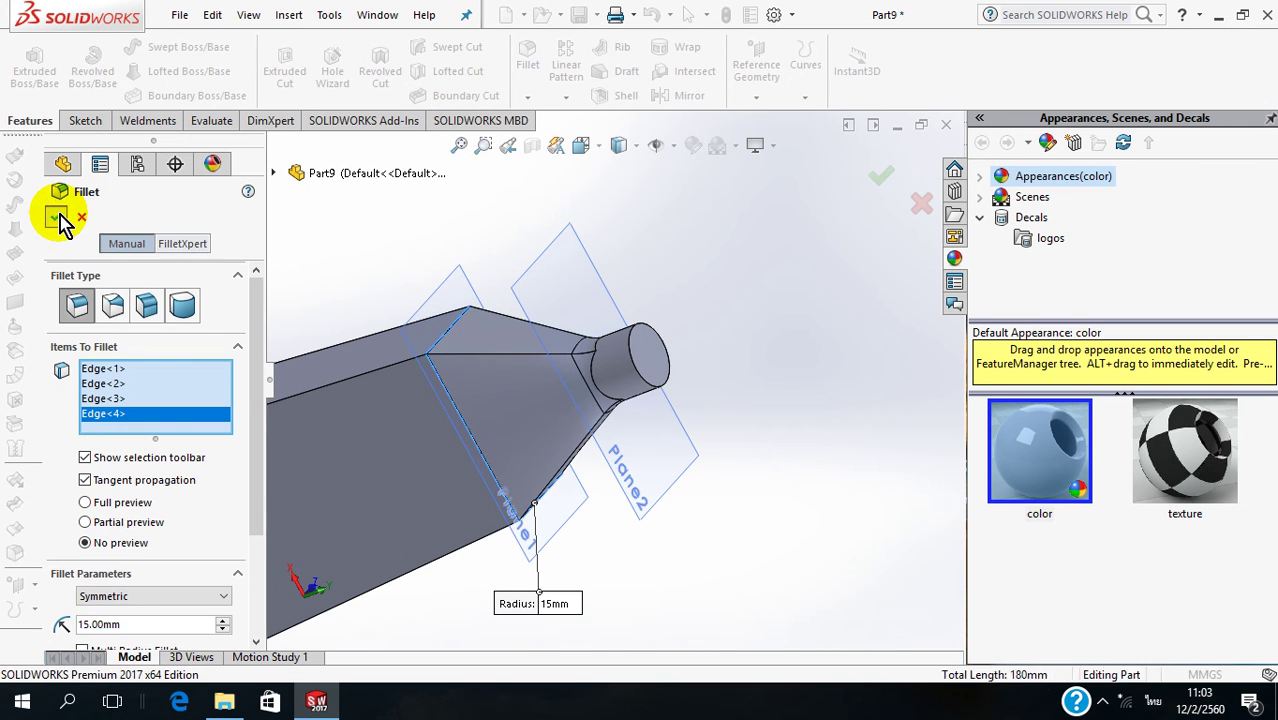
scroll(875, 455, "up", 3)
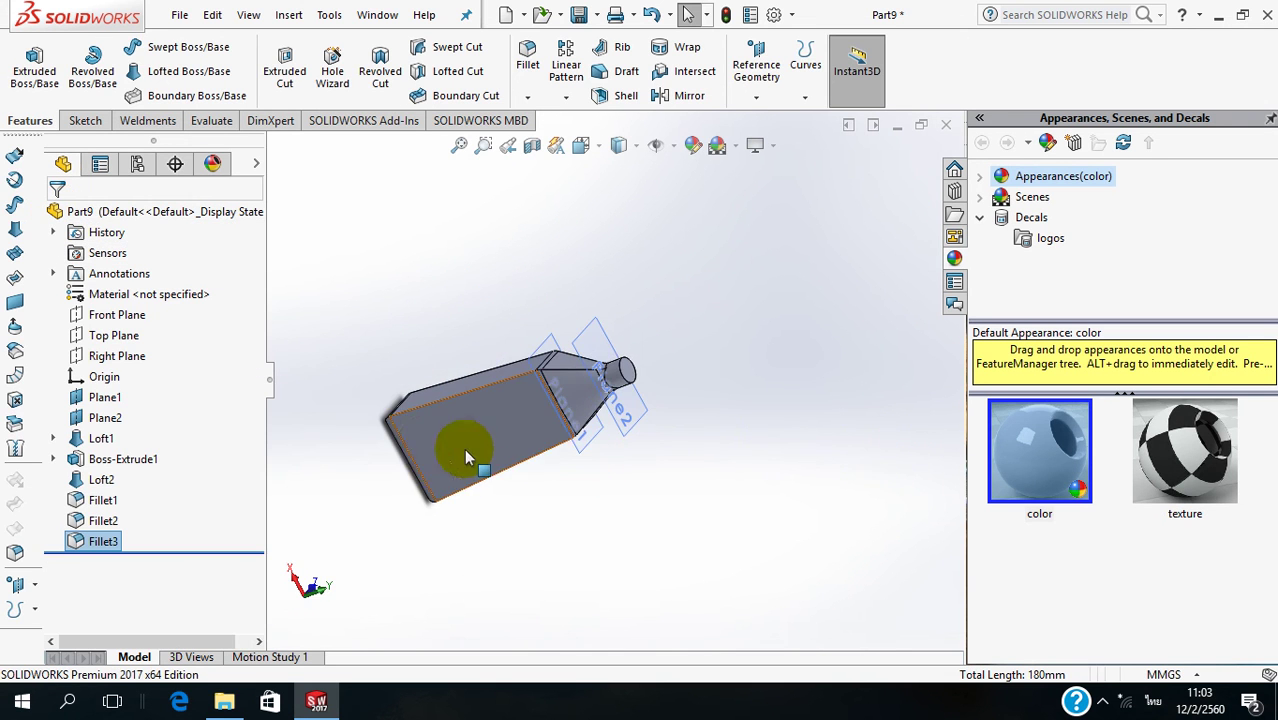
scroll(464, 457, "down", 3)
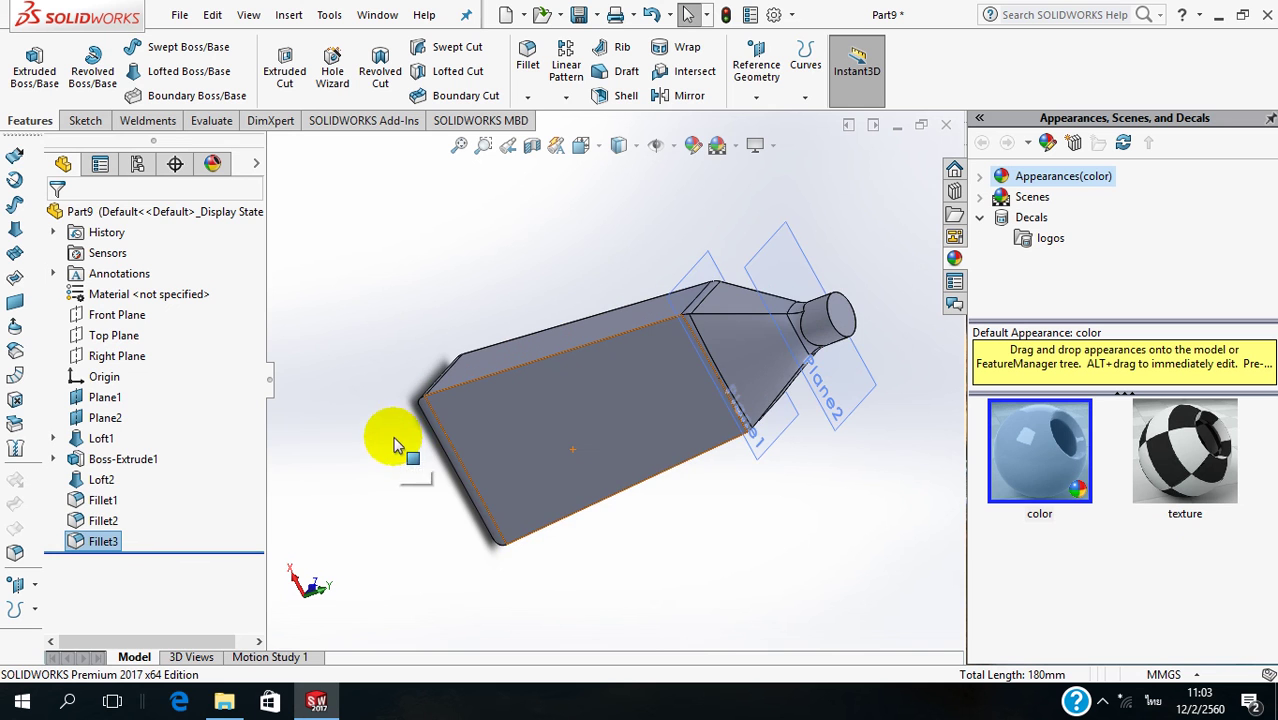
- Apply a 6 mm fillet to the four long body edges, creating Fillet4
left_click(524, 62)
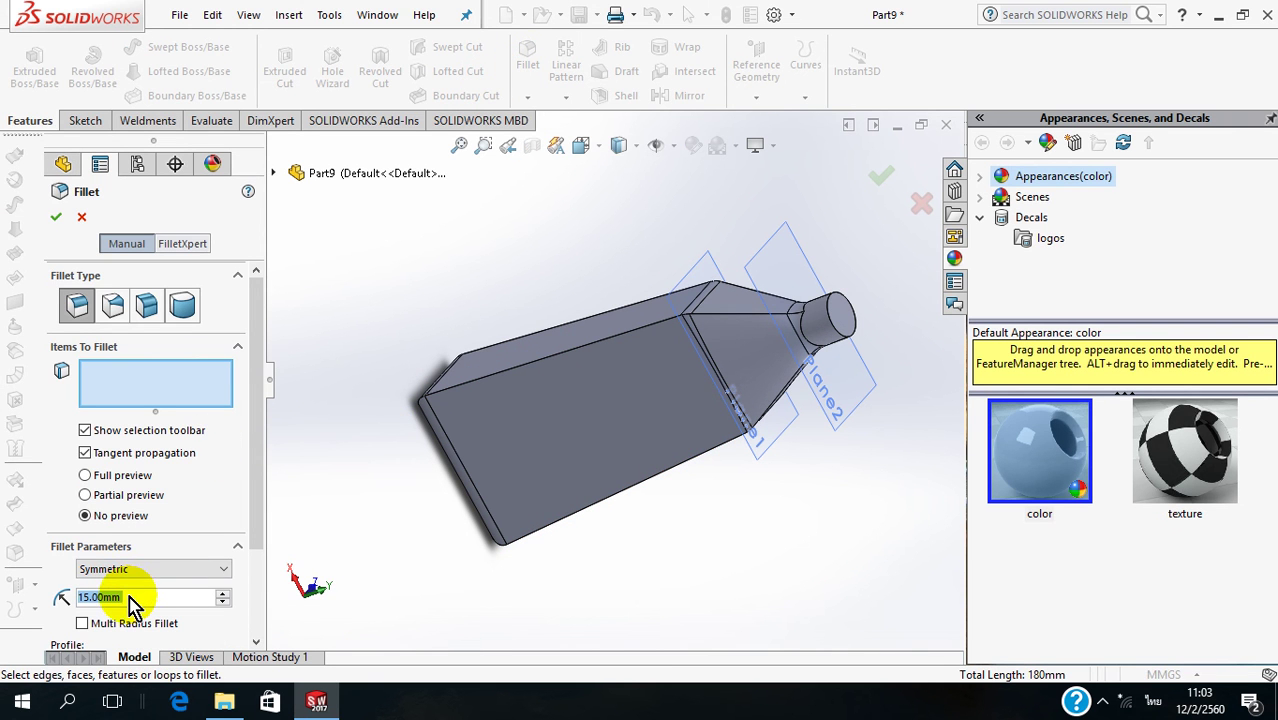
type("6")
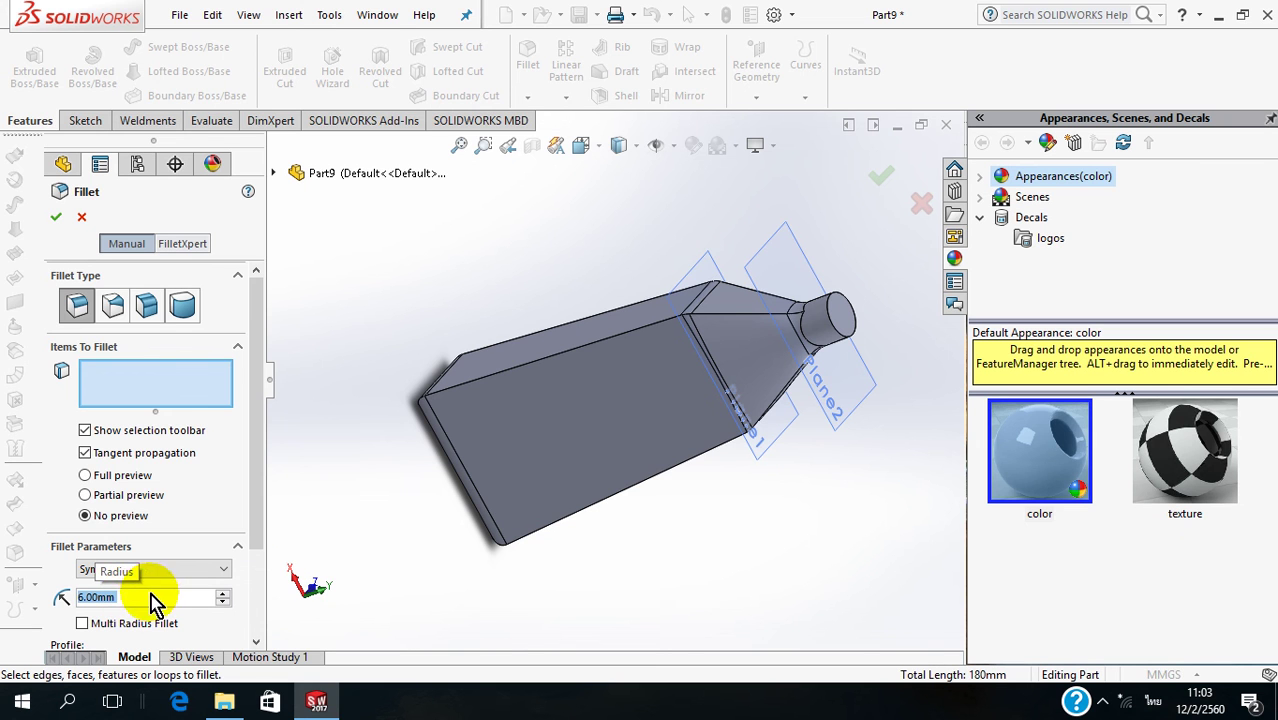
left_click(474, 390)
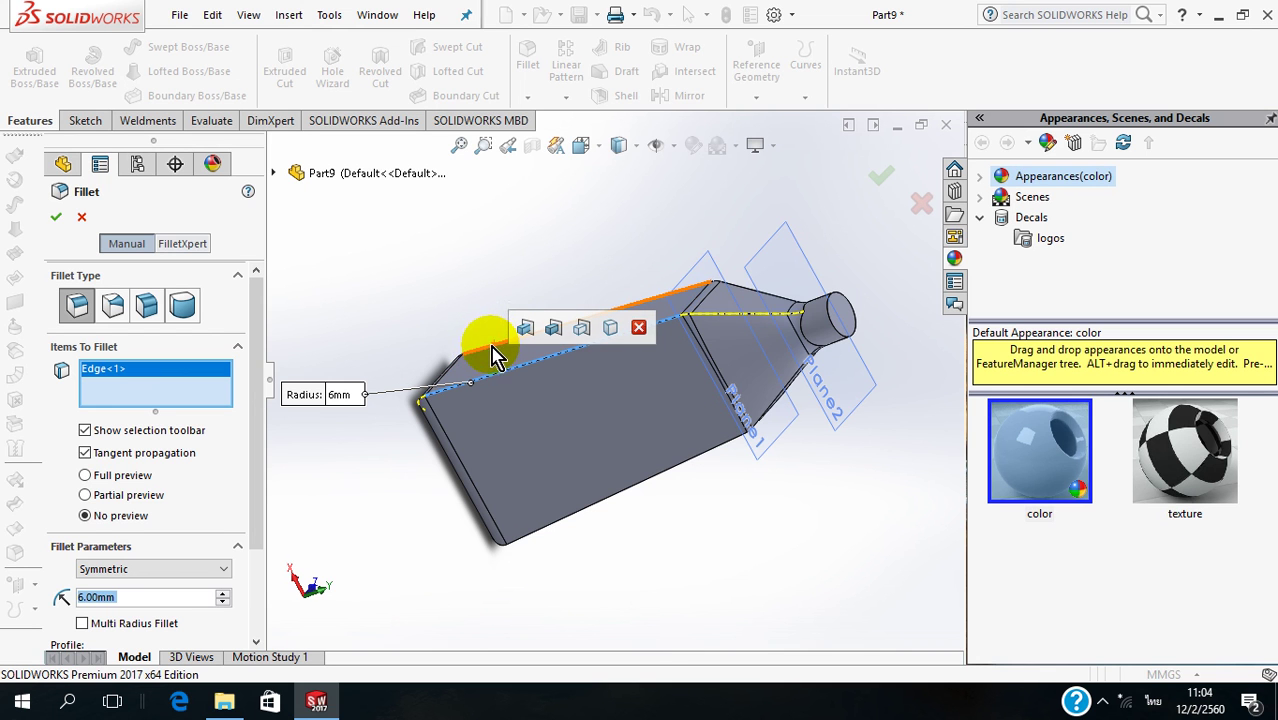
left_click(492, 353)
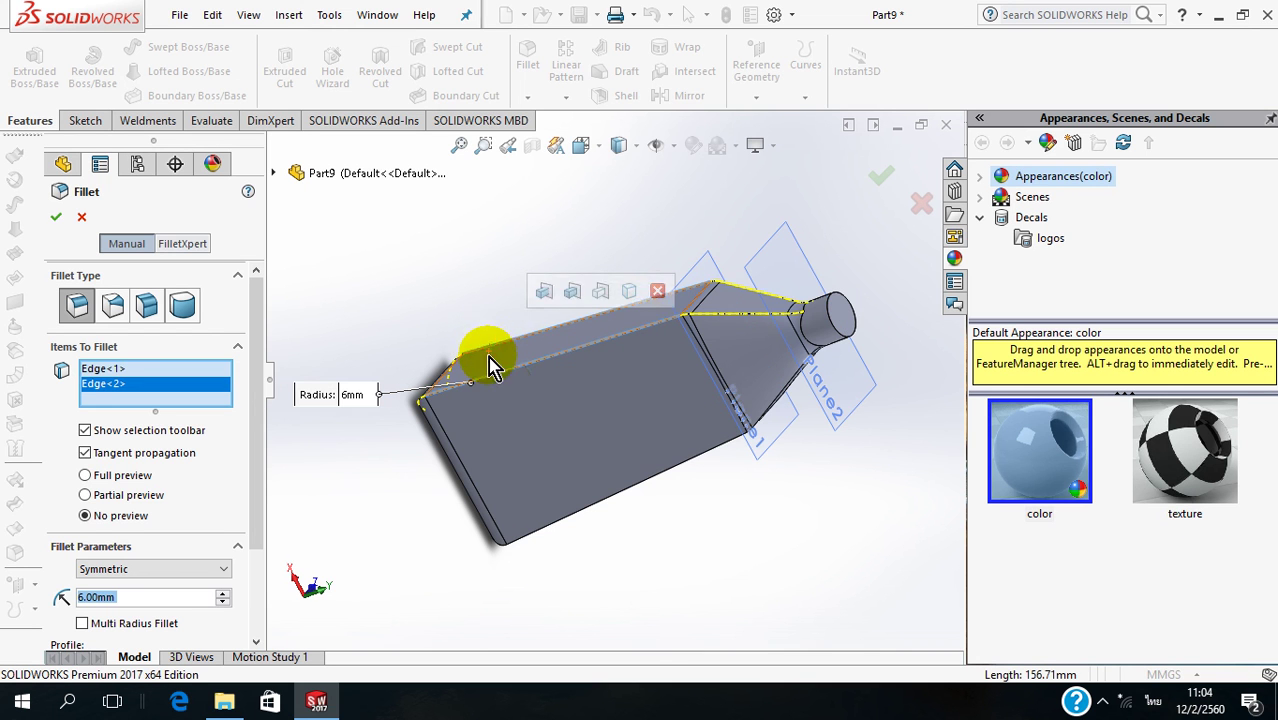
left_click(600, 510)
middle_click_drag(645, 556, 533, 448)
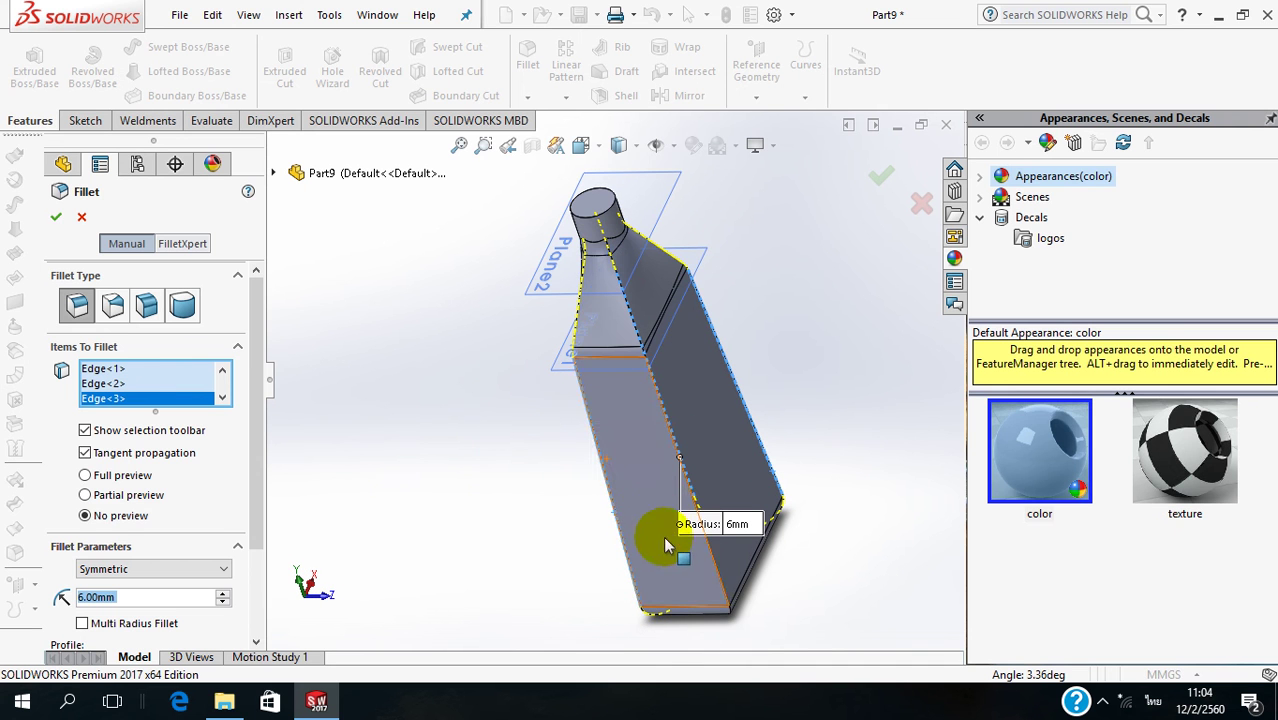
left_click(716, 574)
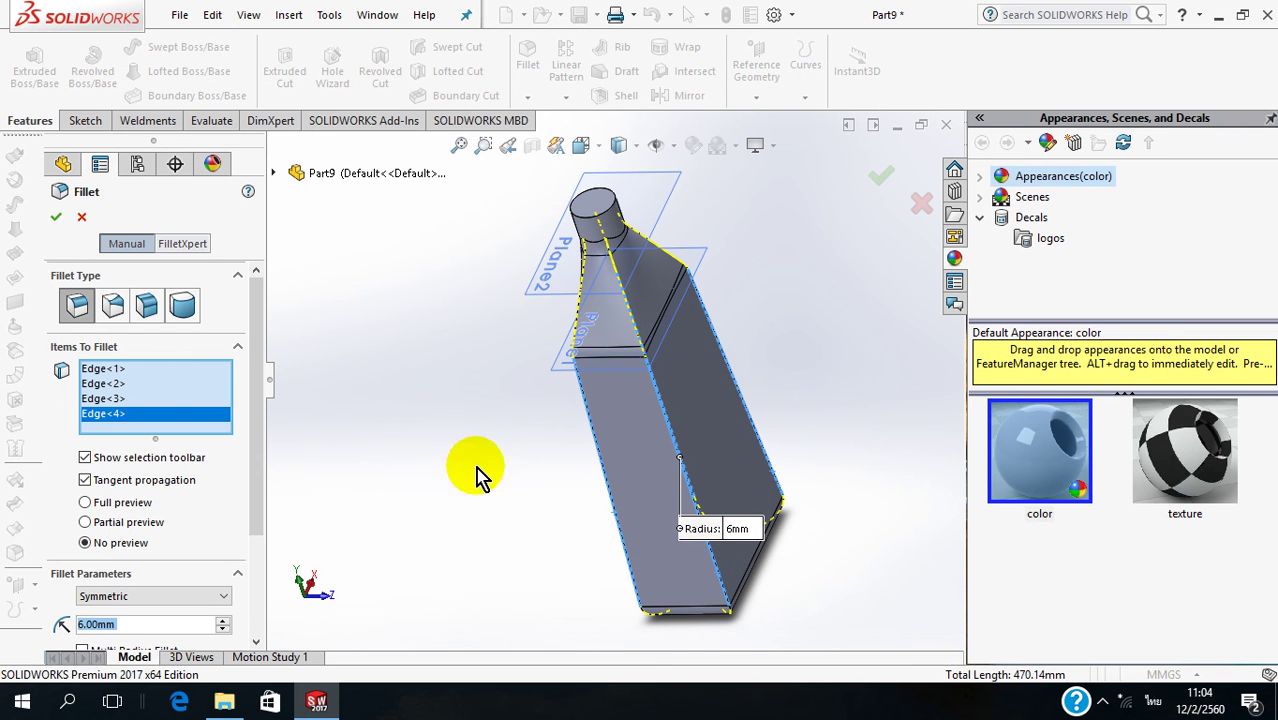
left_click(62, 226)
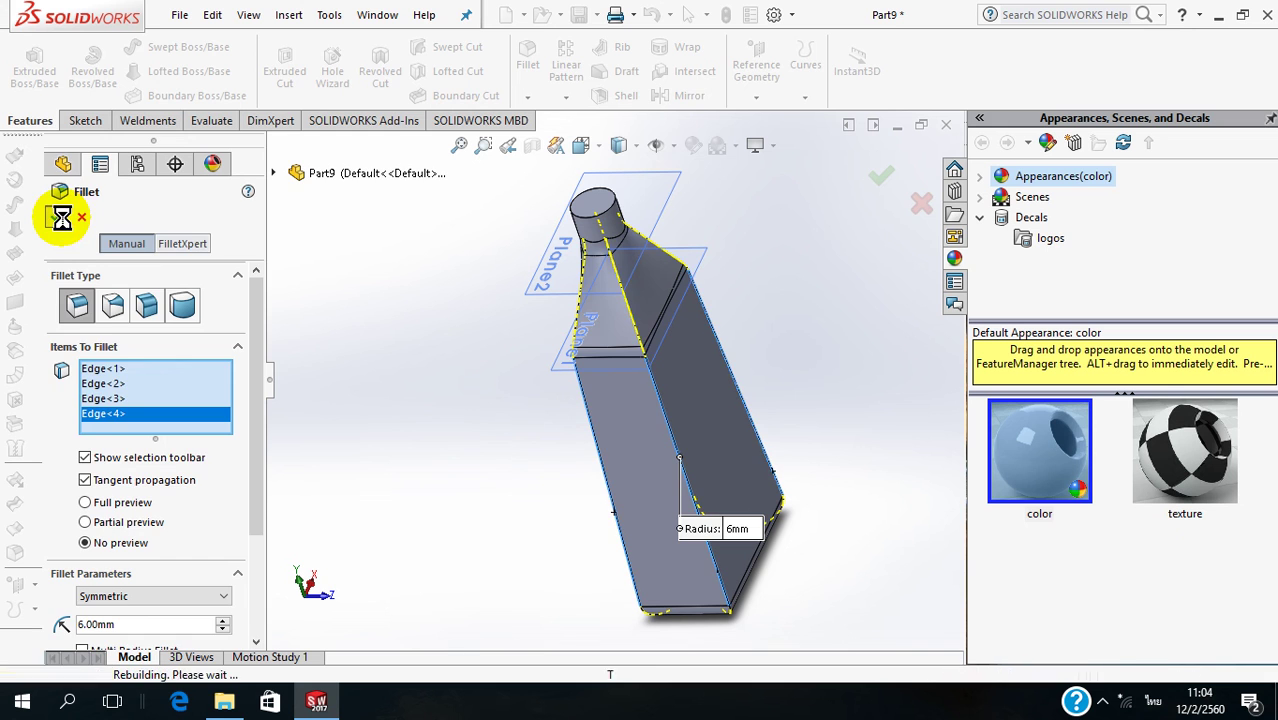
mouse_move(491, 357)
middle_mouse_down()
mouse_move(512, 386)
mouse_move(530, 362)
middle_mouse_up()
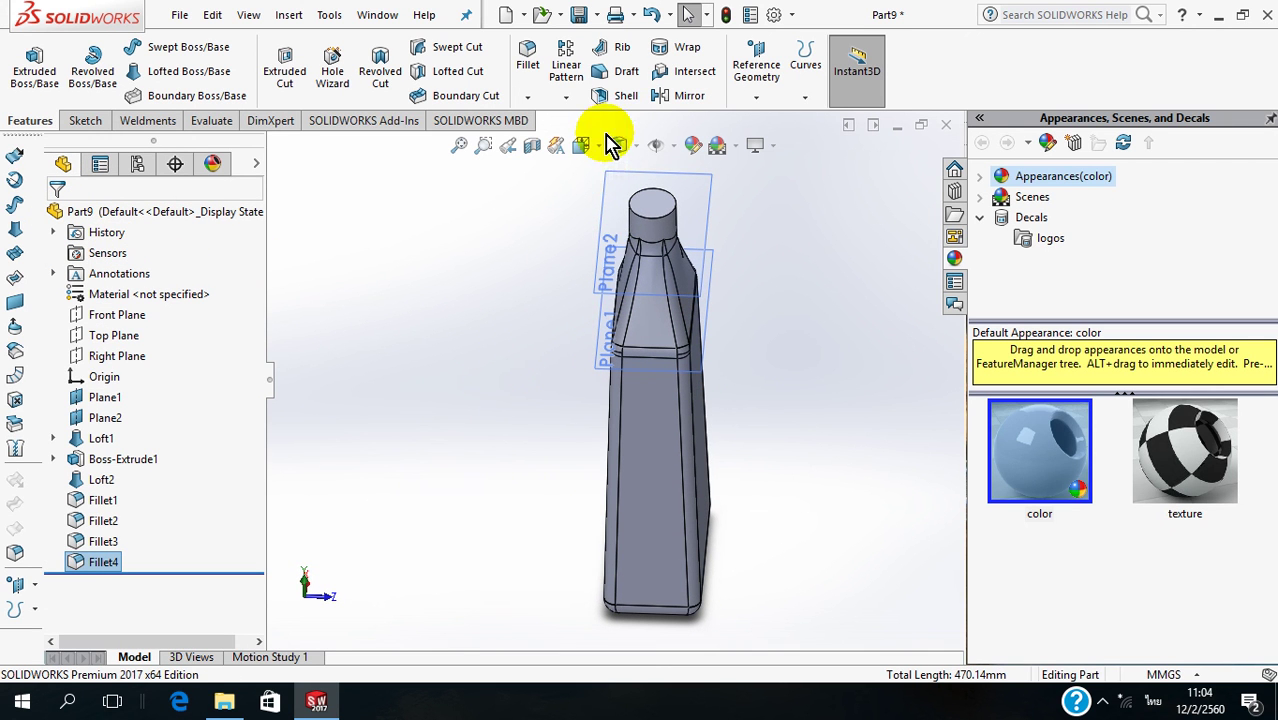
- Shell the bottle to 1 mm walls with the neck's top face removed, then show a section view
left_click(615, 97)
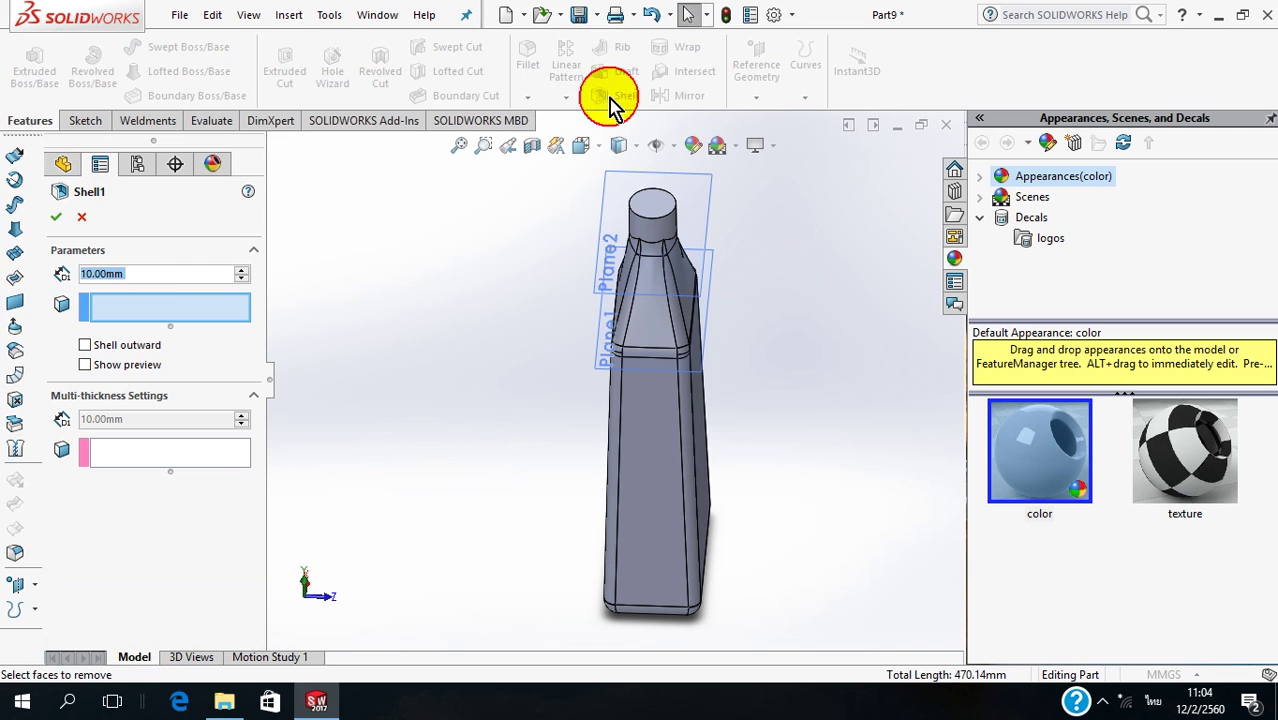
left_click(152, 272)
left_click_drag(153, 270, 63, 268)
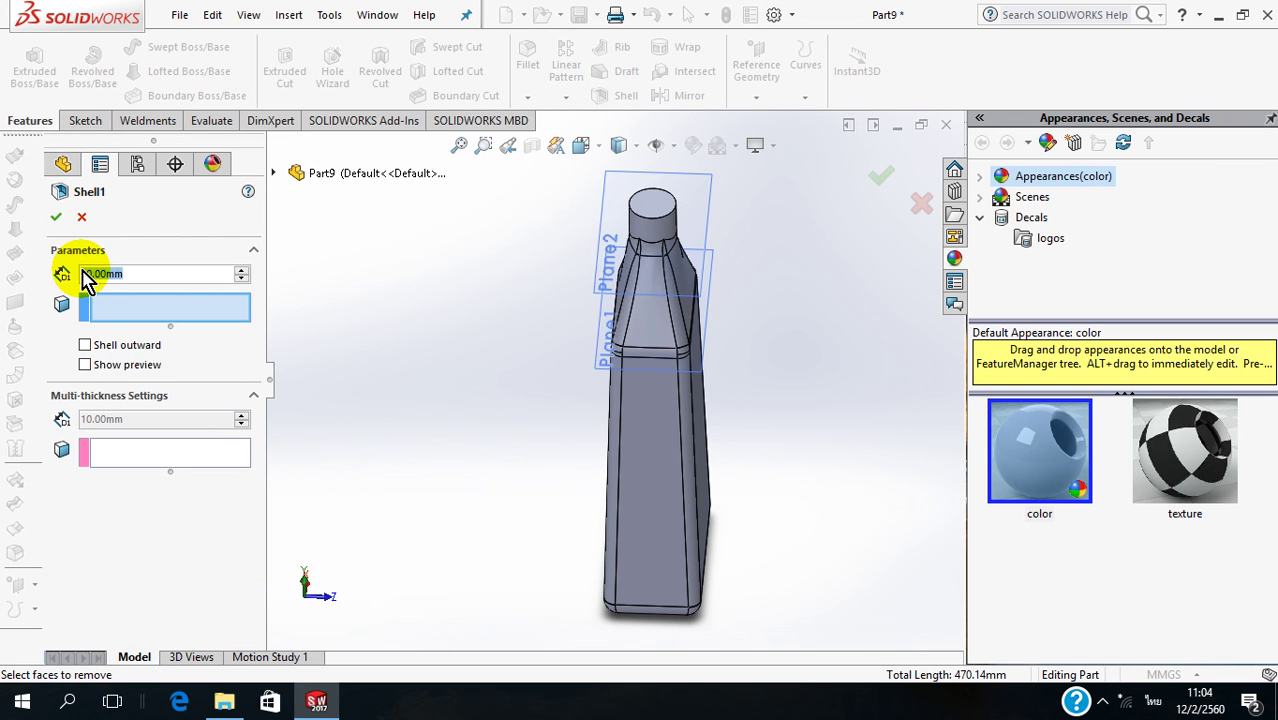
type("1")
key("Return")
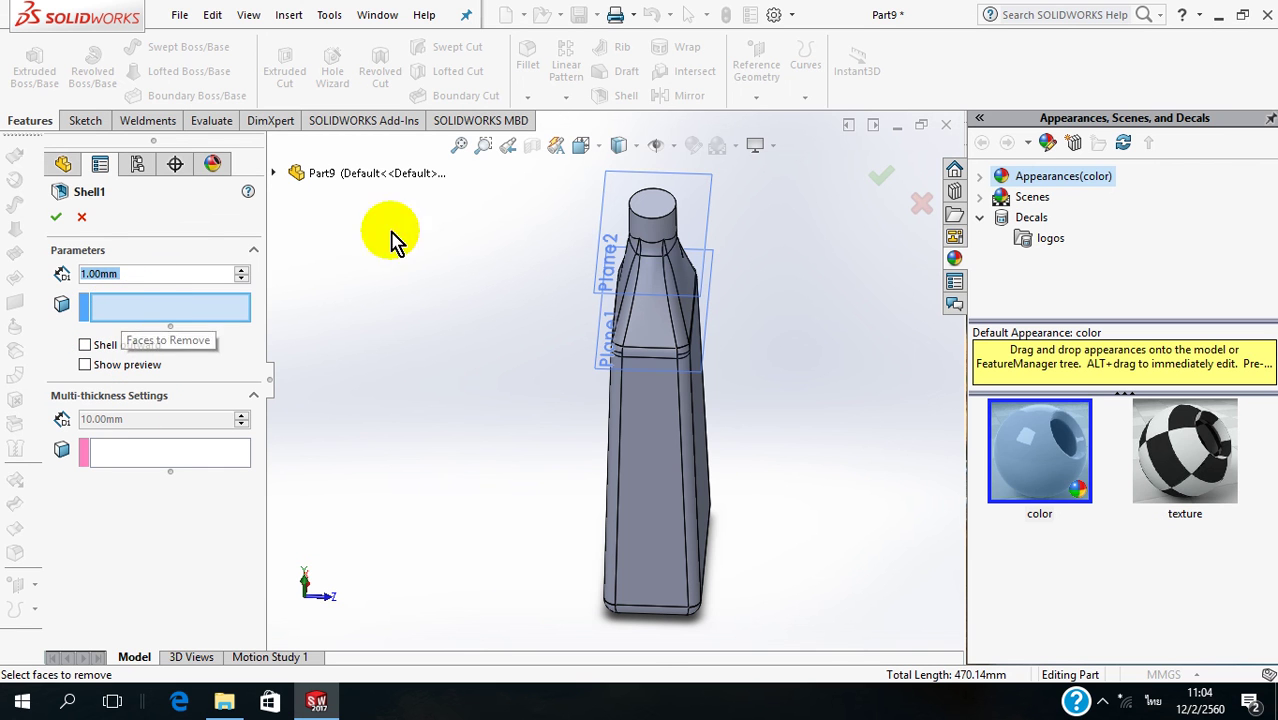
left_click(647, 210)
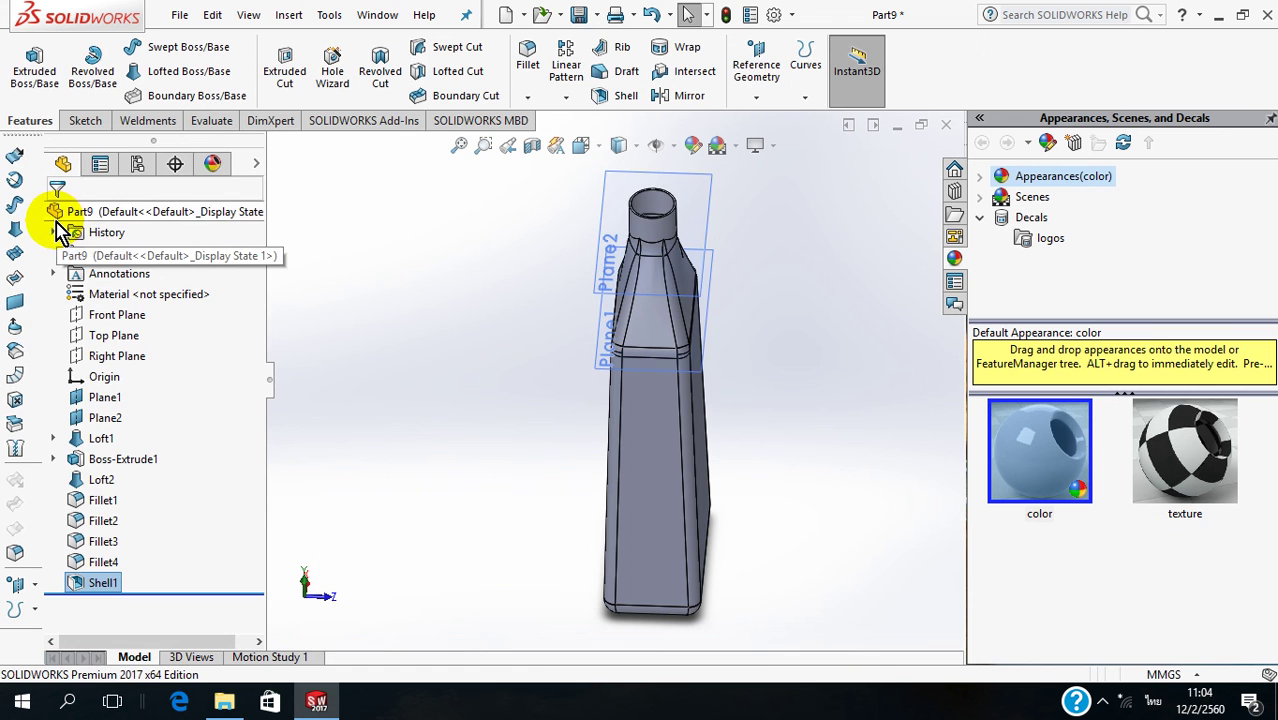
mouse_move(479, 400)
middle_mouse_down()
mouse_move(464, 440)
mouse_move(471, 488)
middle_mouse_up()
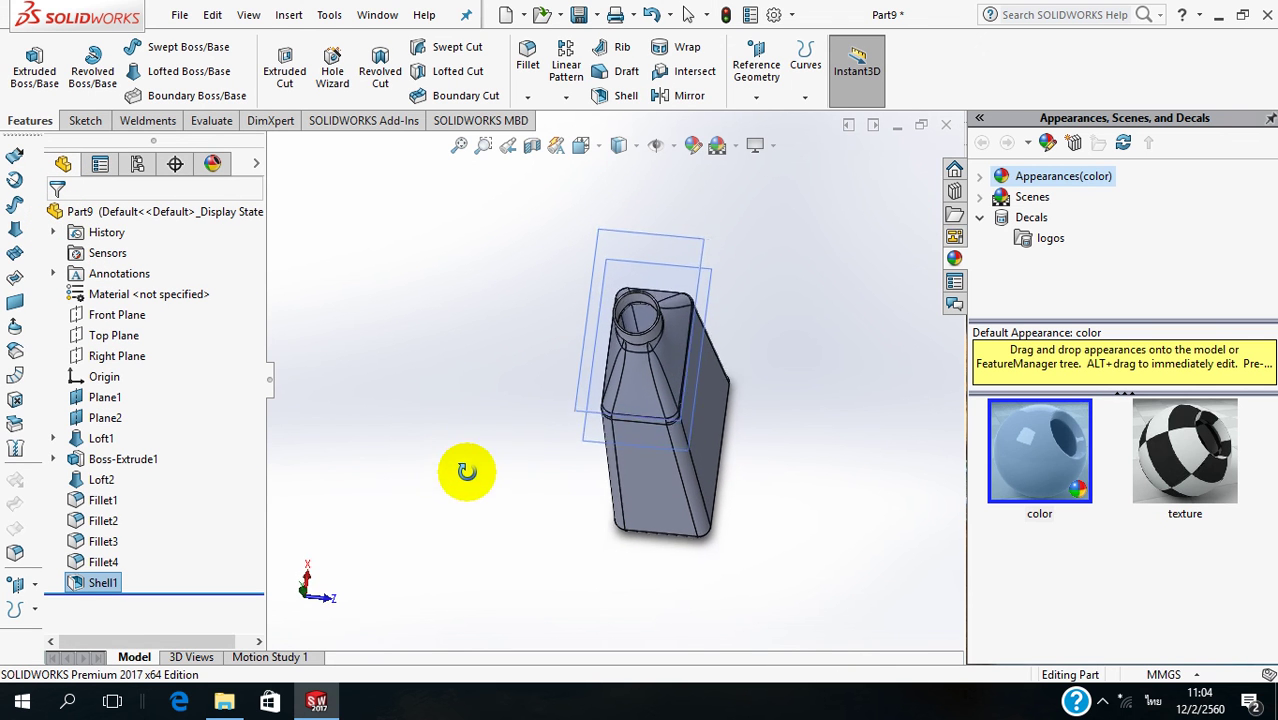
left_click(533, 150)
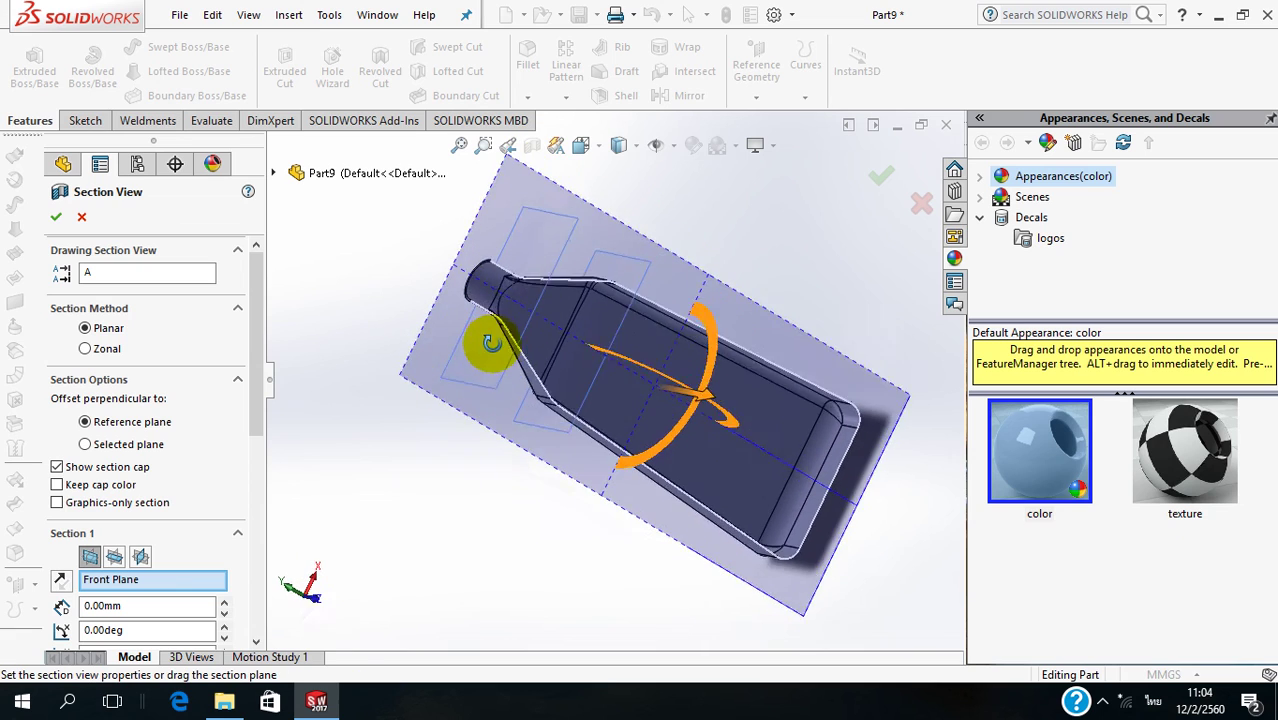